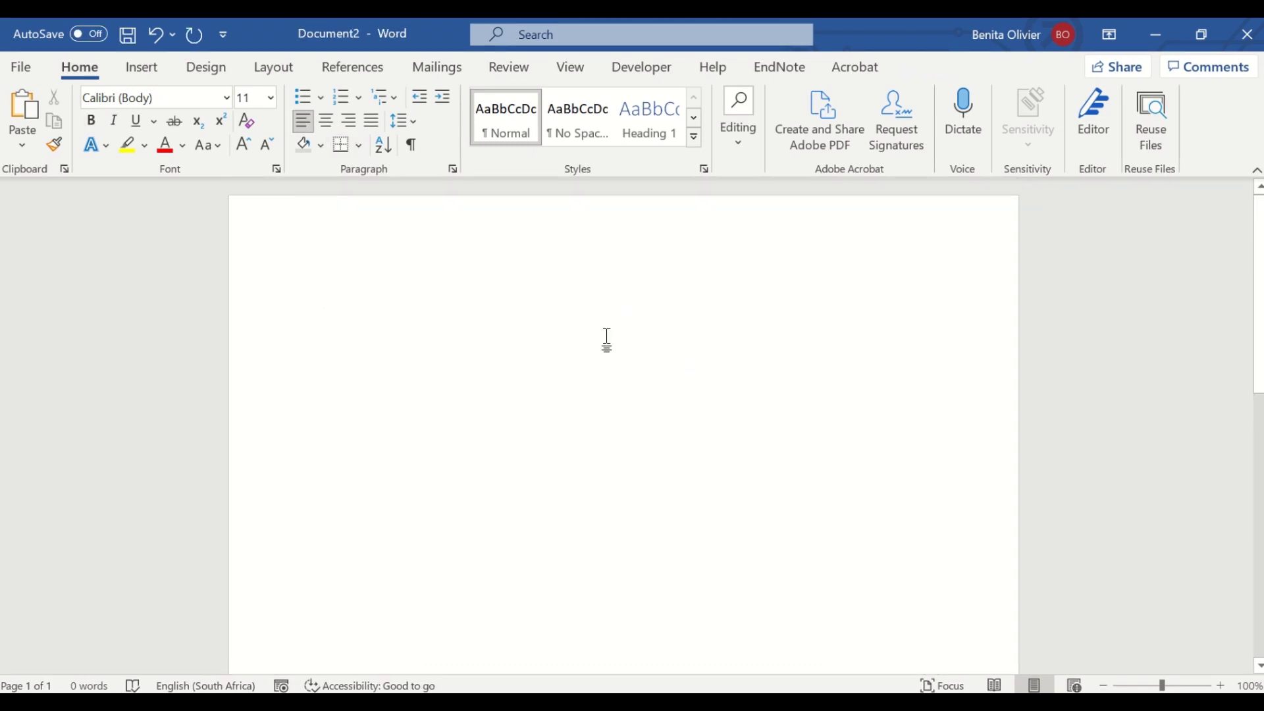
- Add the title "Timeline" and insert a table with nine columns and eight rows below it
text(Timeline)
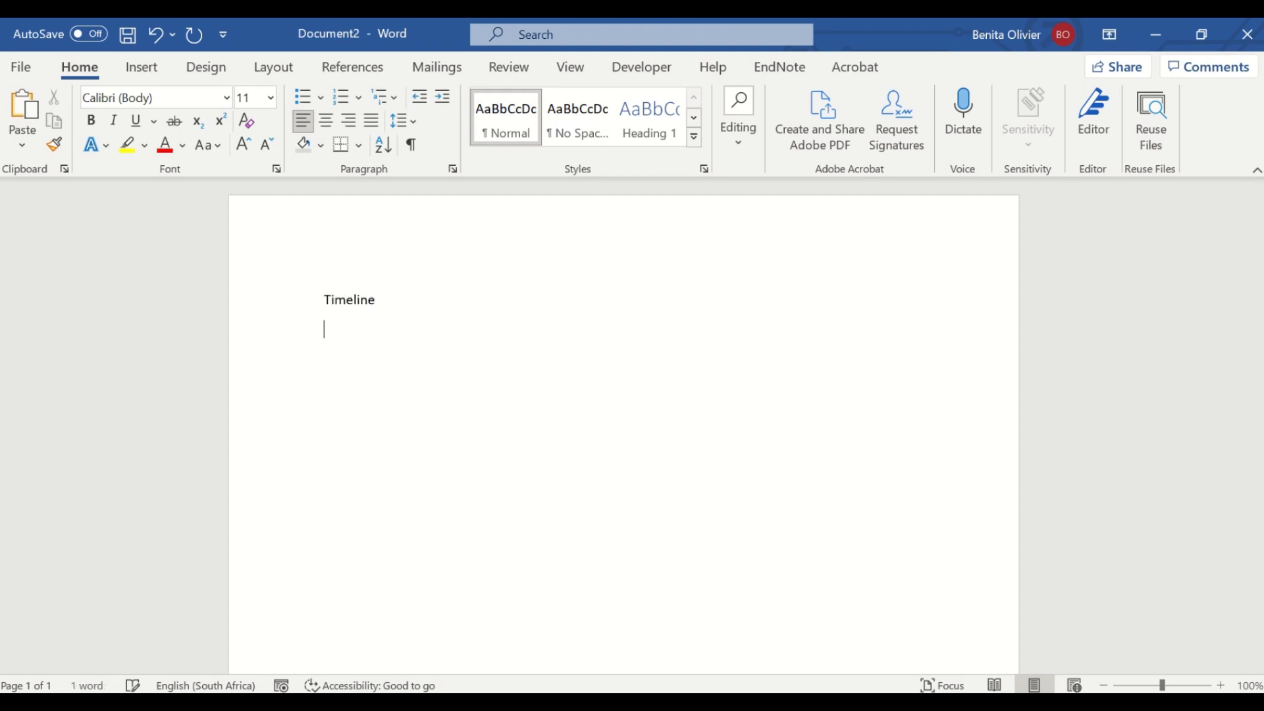
click(144, 69)
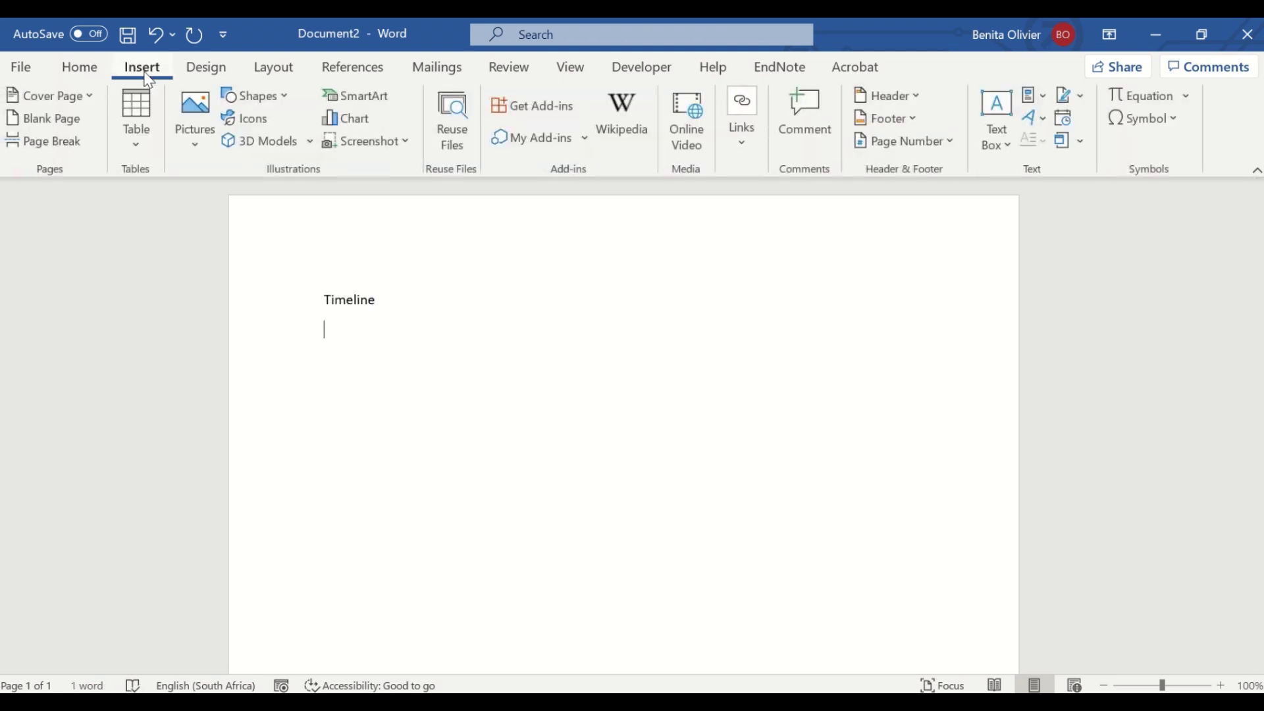
click(133, 130)
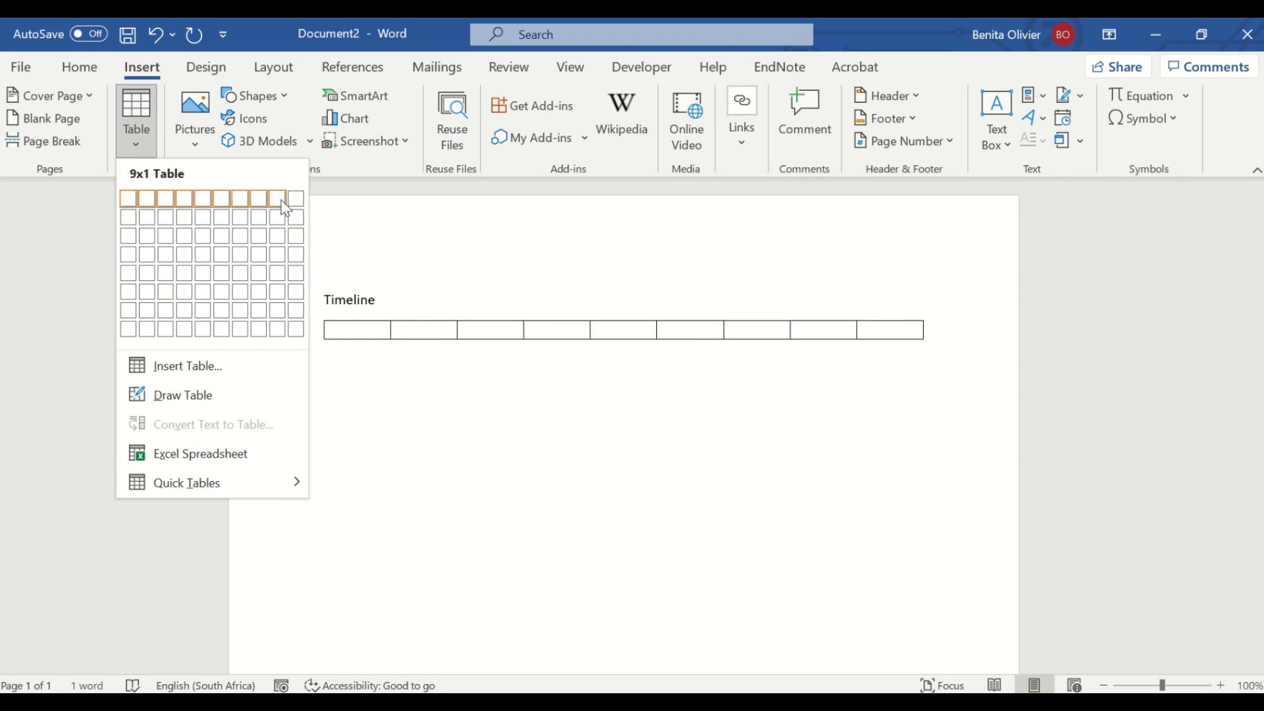
click(277, 330)
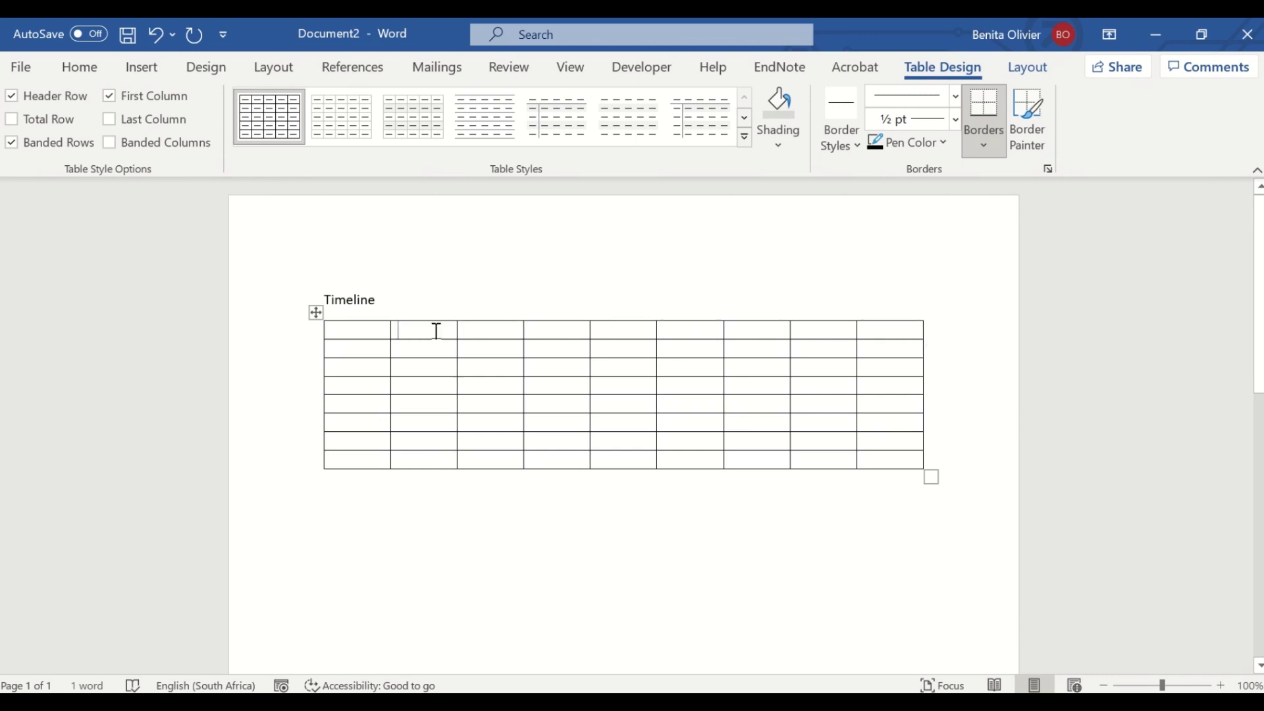
- Enter Jan-Mar, Apr-Jun, Jul-Sept and Oct-Dec as headers in the second to fifth columns of the table's first row
text(A)
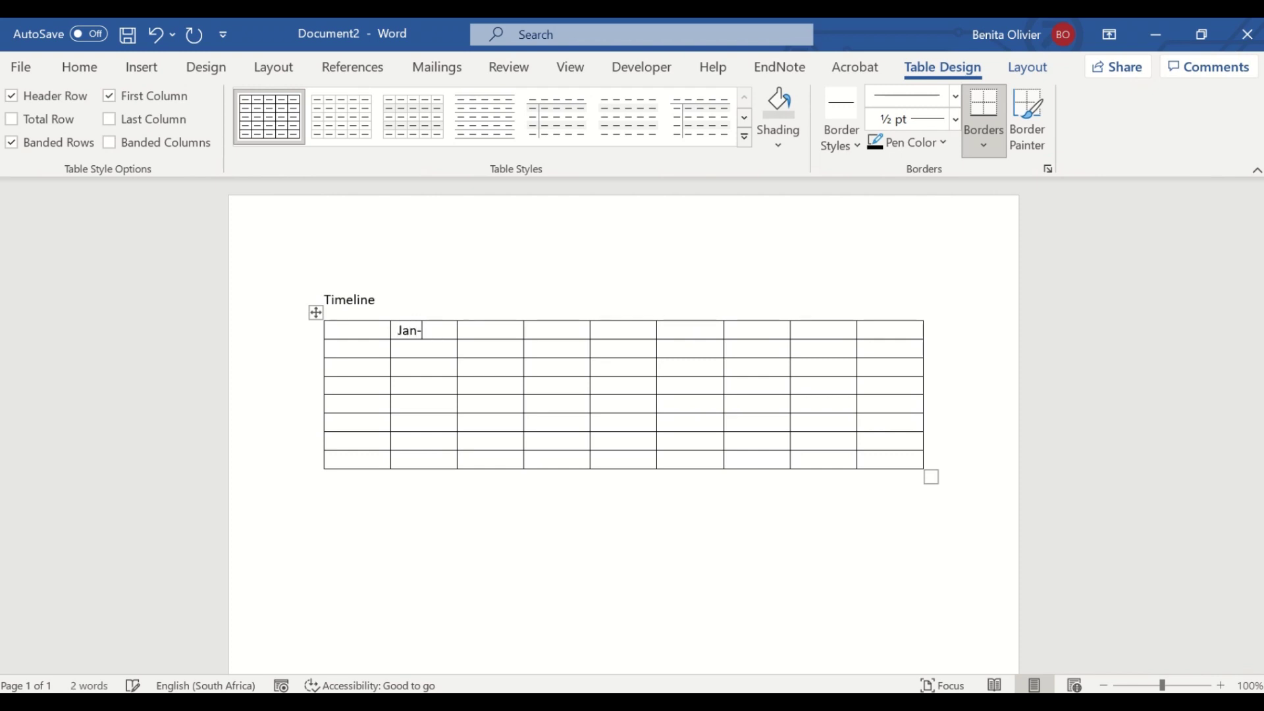
text(an-Mar)
text(Apr-Jun)
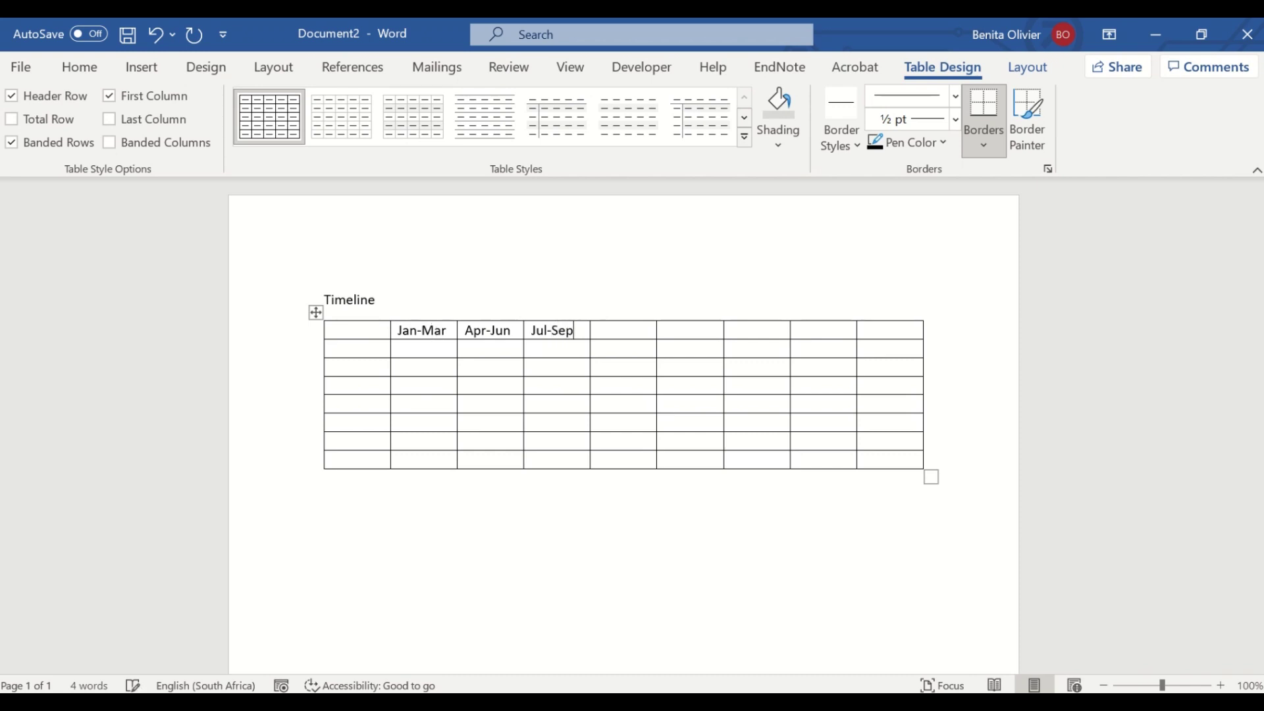
text(Oct-Dec)
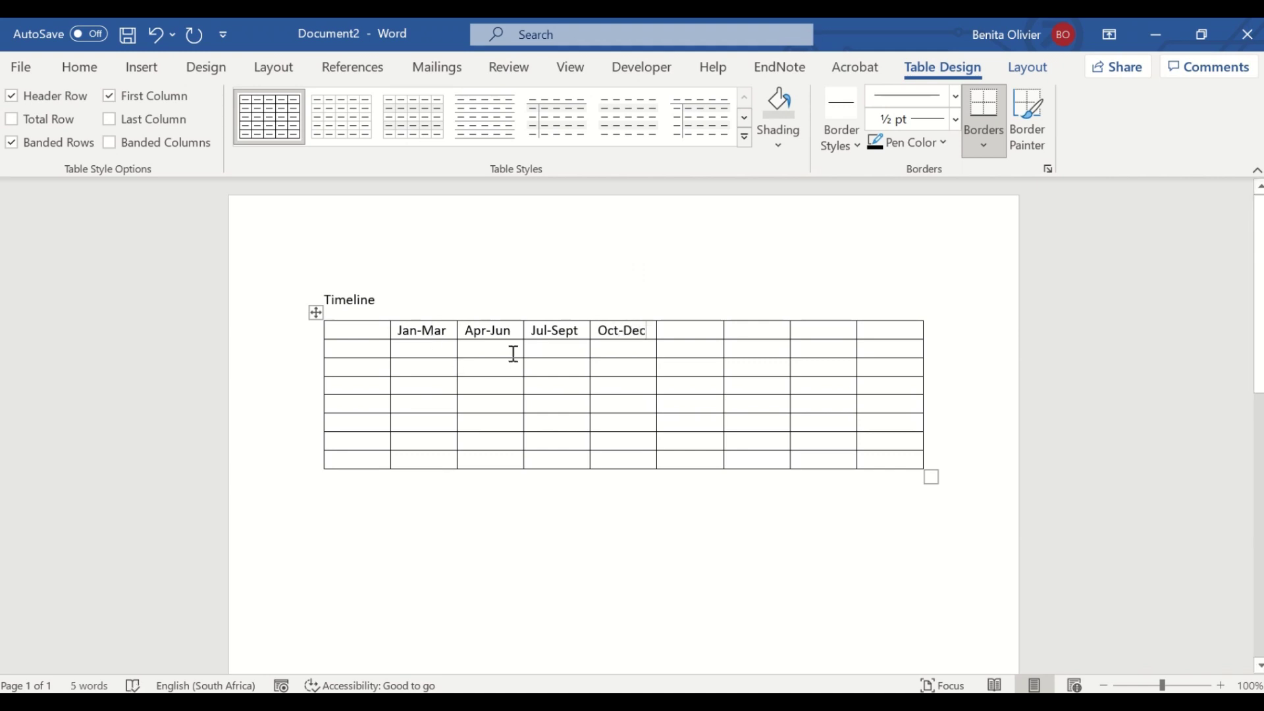
- Copy the four quarter headers into the remaining four header cells for the second year
drag(443, 334, 874, 336)
key(ctrl+c)
key(ctrl+v)
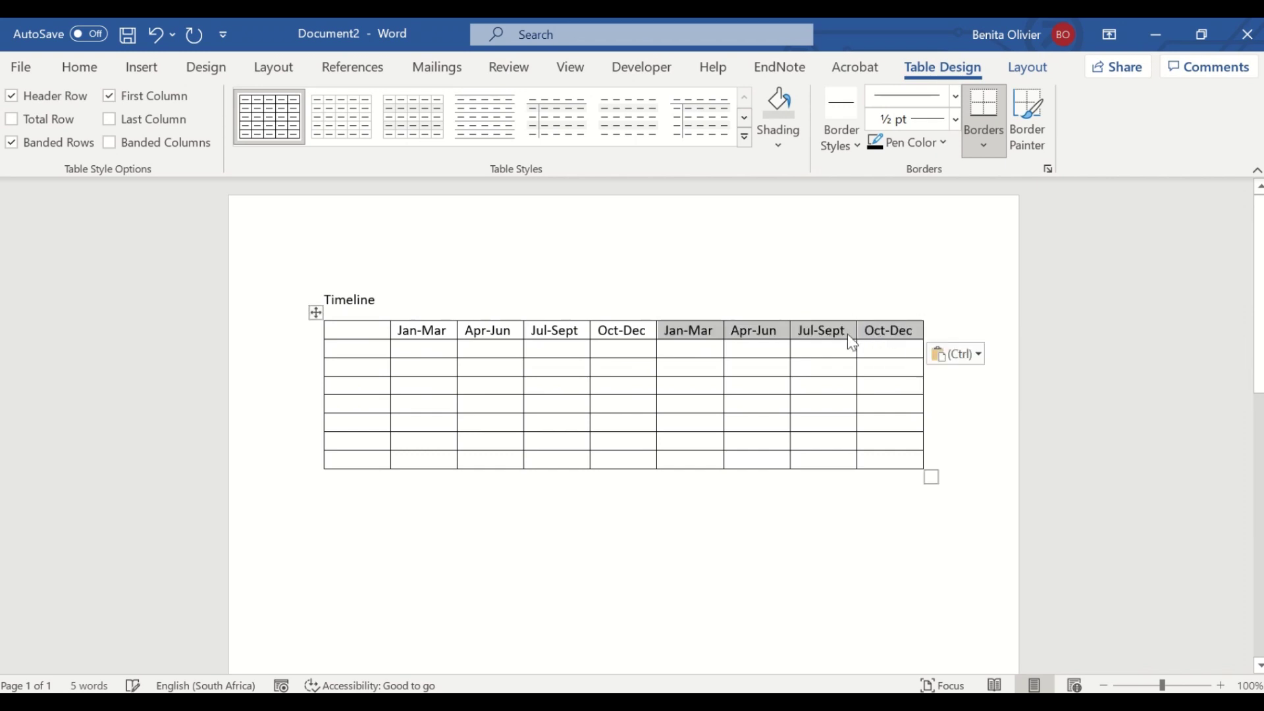
- Head the first column "Research phases" and enter "Proposal development" in the cell below it
click(361, 332)
text(Research ph)
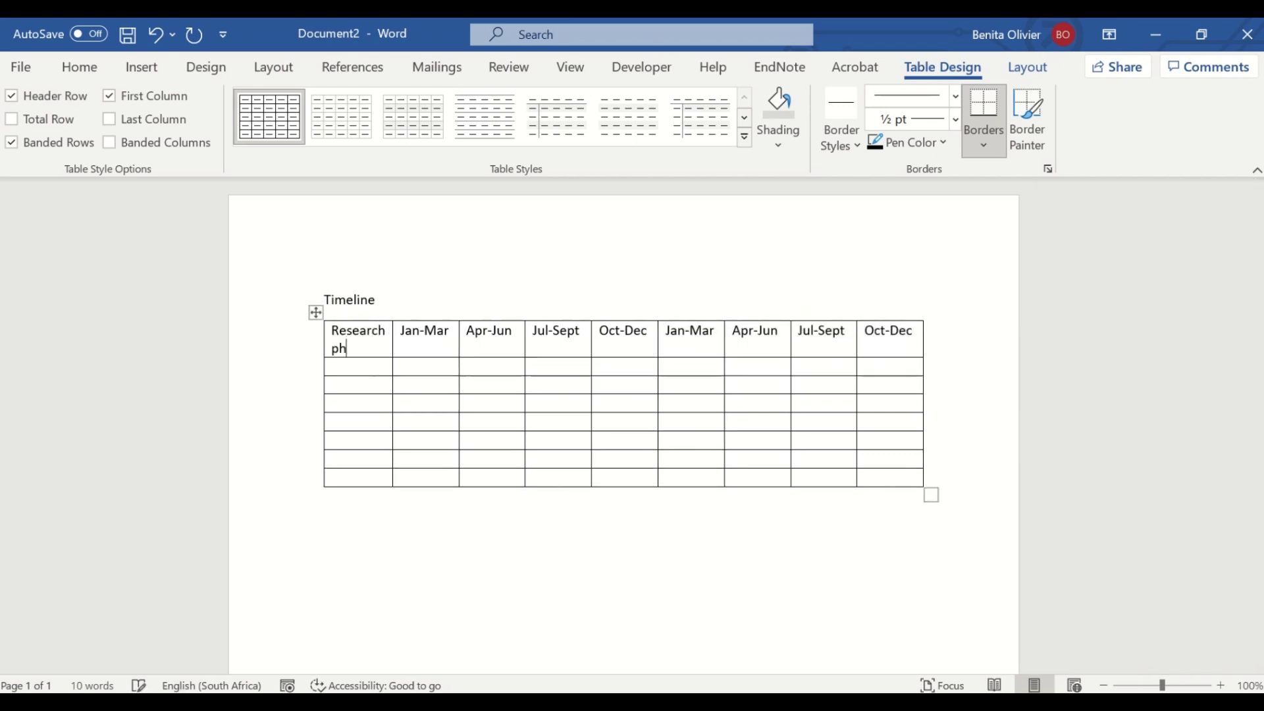
key(BackSpace)
key(BackSpace)
text(ases)
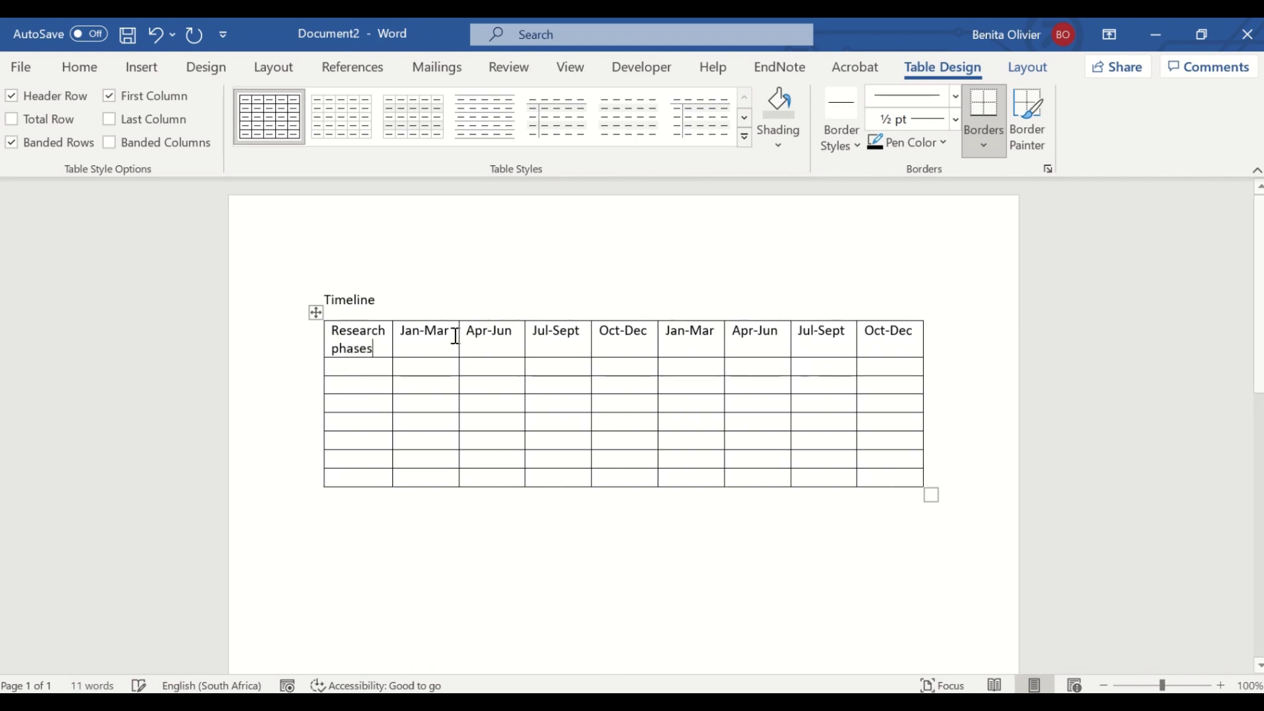
click(367, 364)
text(Proposal develop)
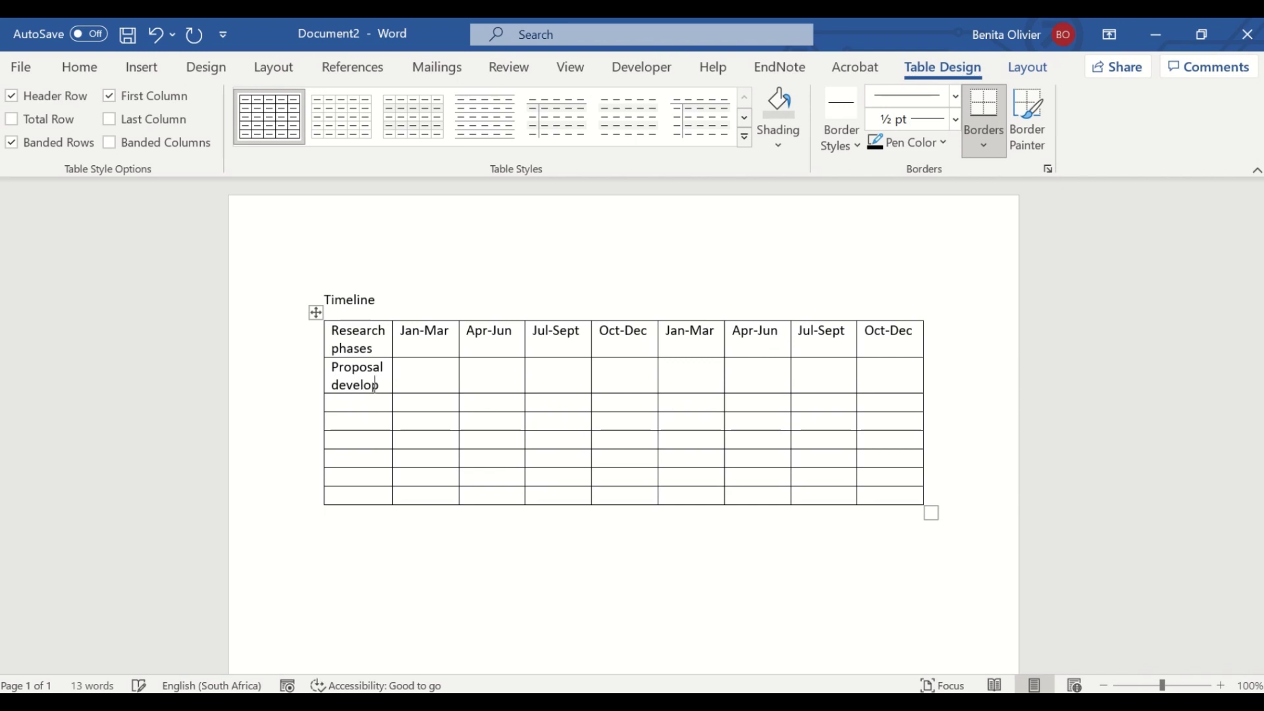
text(ment)
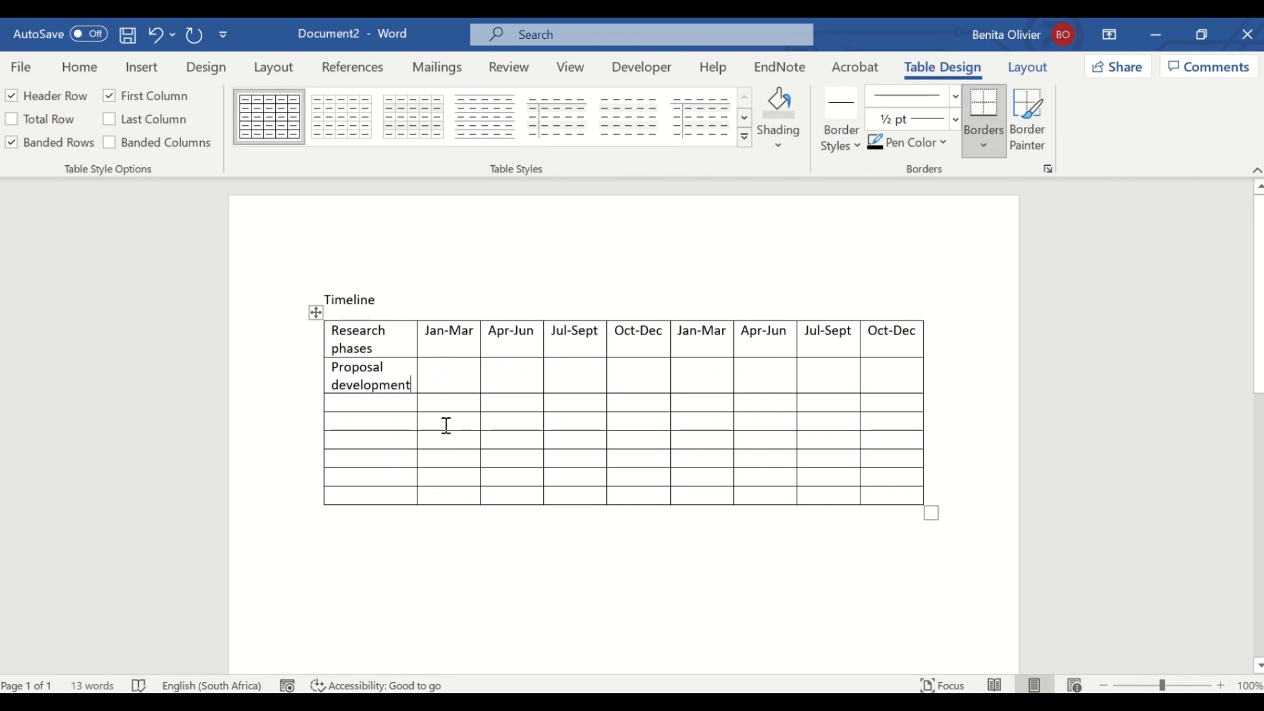
- Insert two empty columns after each of the first-year Jan-Mar and Apr-Jun columns
click(458, 373)
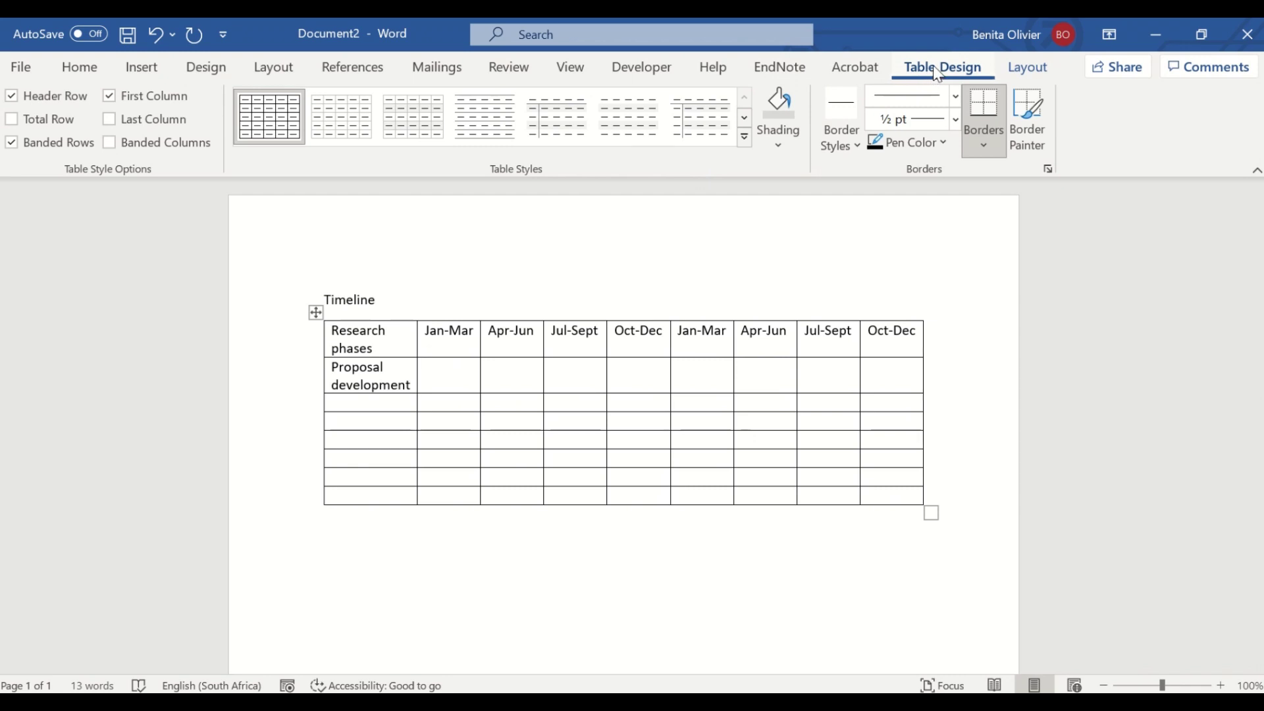
click(1029, 67)
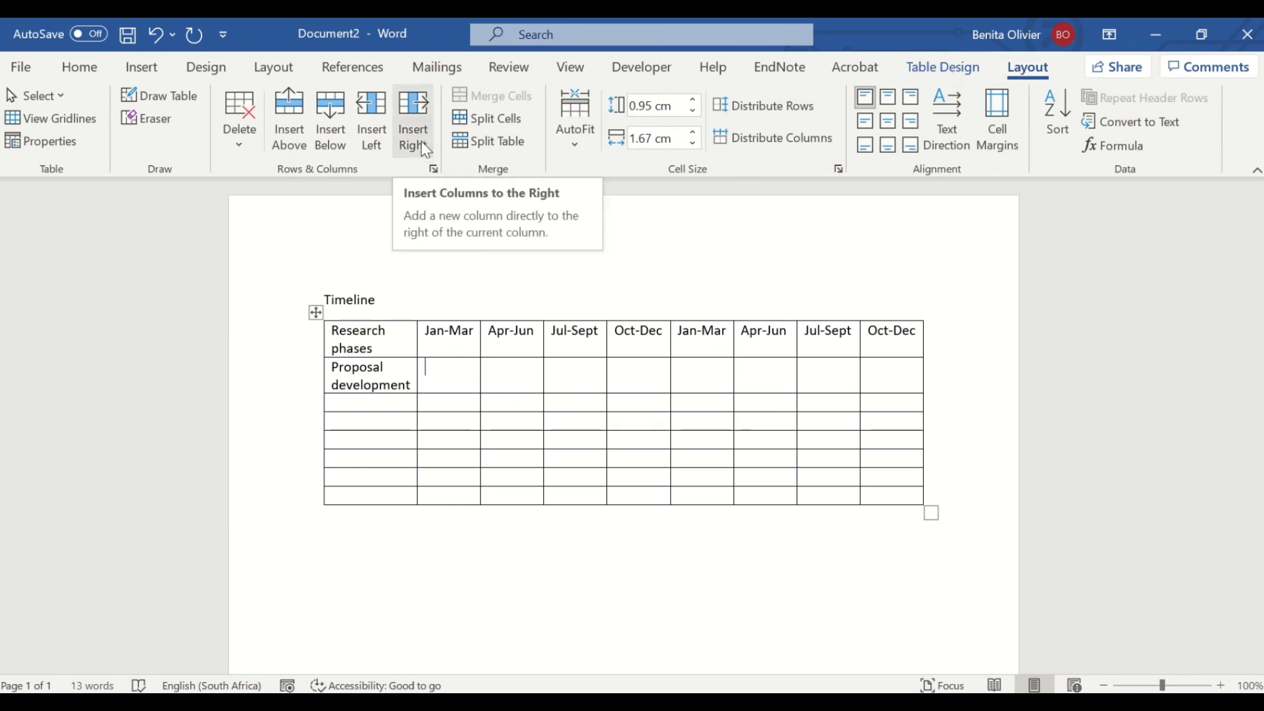
click(414, 125)
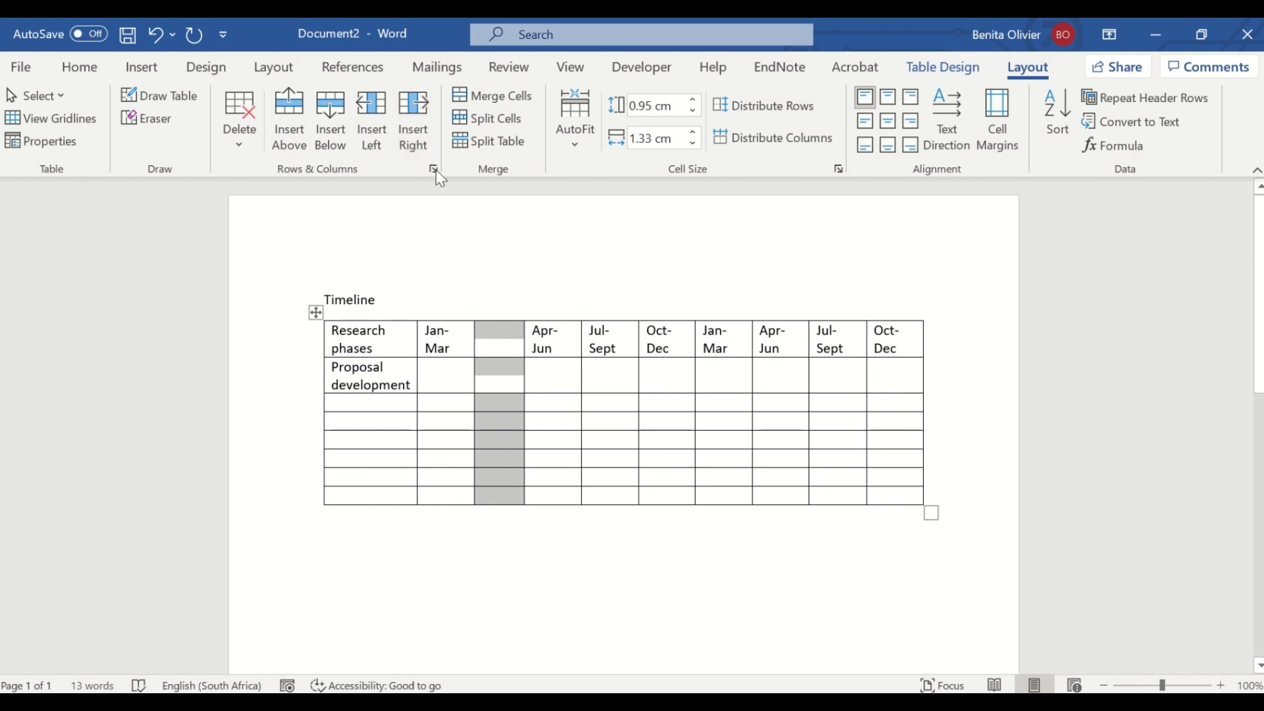
click(411, 102)
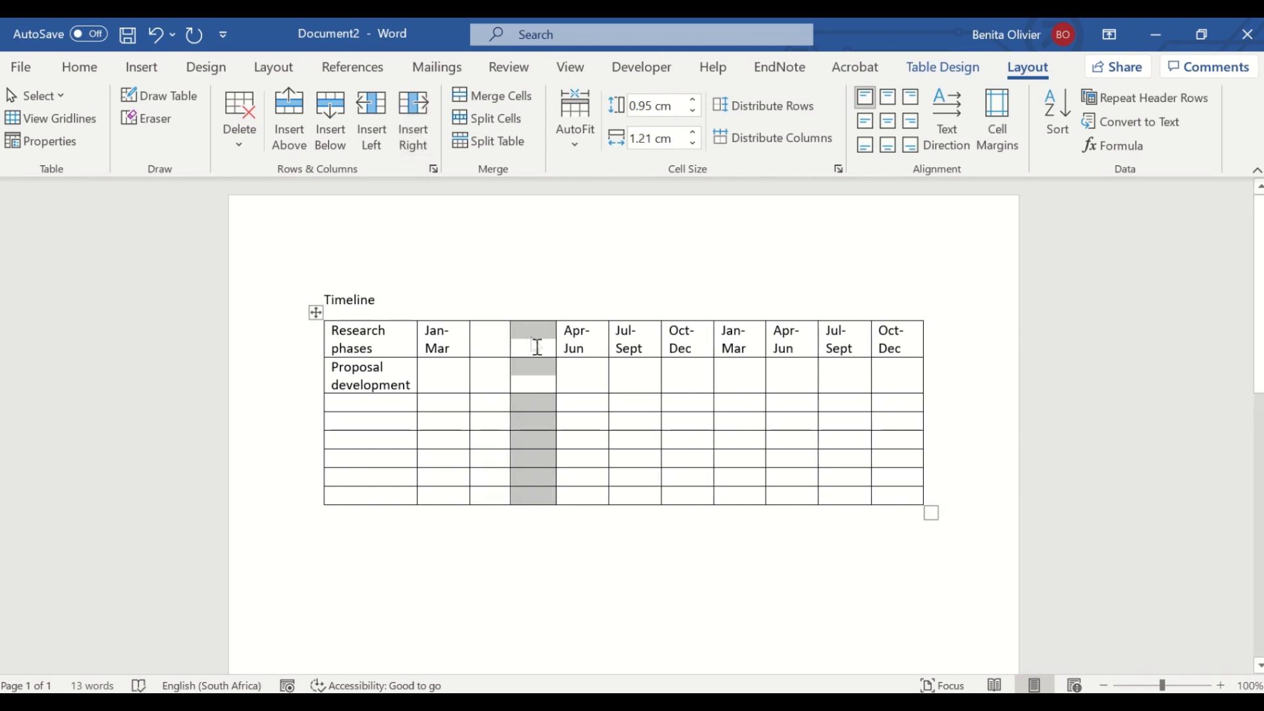
click(595, 334)
click(421, 112)
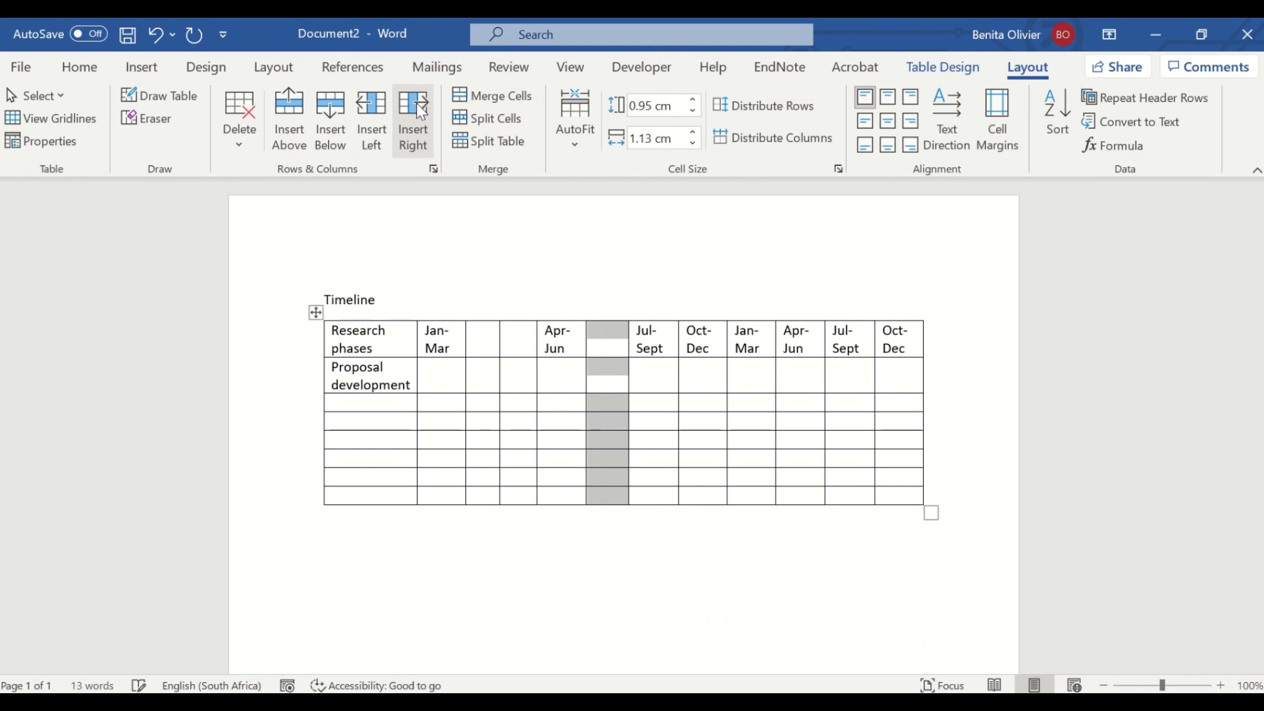
click(422, 112)
- Insert two empty columns after each of the first-year Jul-Sept and Oct-Dec columns
click(675, 346)
click(422, 106)
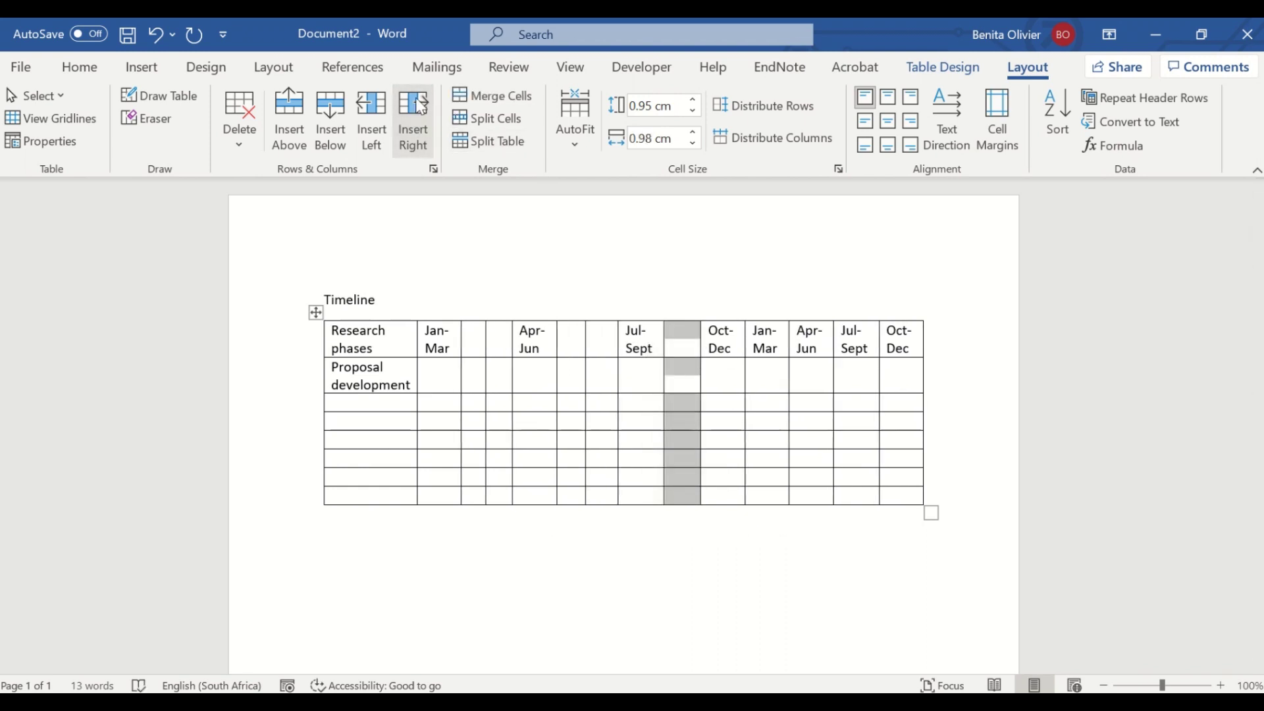
click(723, 342)
click(420, 106)
click(420, 105)
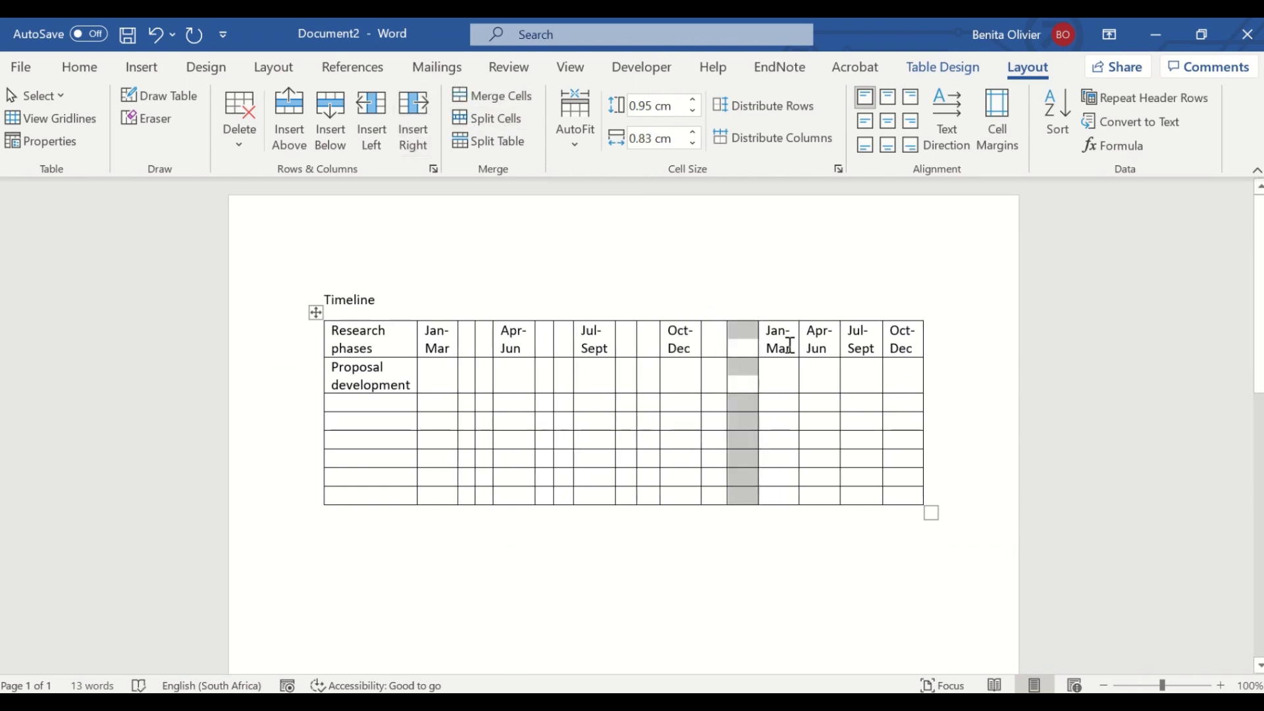
- Insert two empty columns after each of the second-year Jan-Mar and Apr-Jun columns
click(789, 345)
click(412, 125)
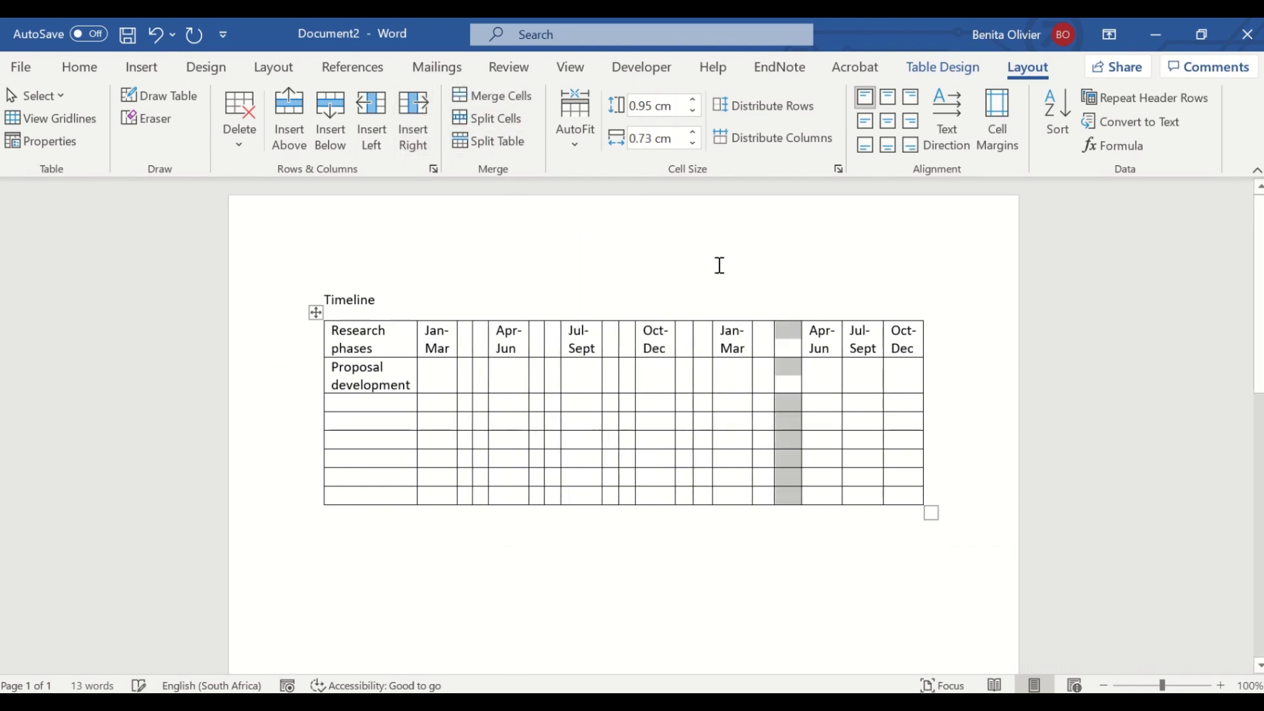
click(818, 331)
click(412, 125)
click(412, 125)
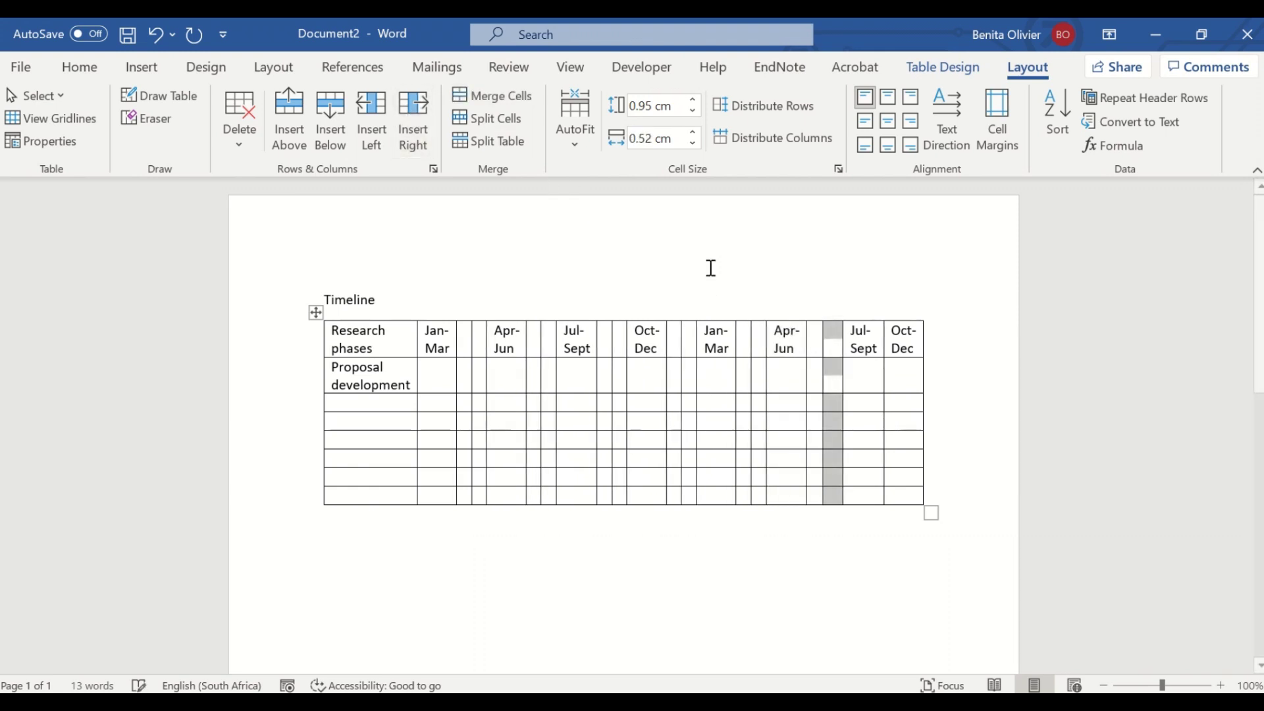
- Insert two empty columns after each of the second-year Jul-Sept and Oct-Dec columns
click(855, 329)
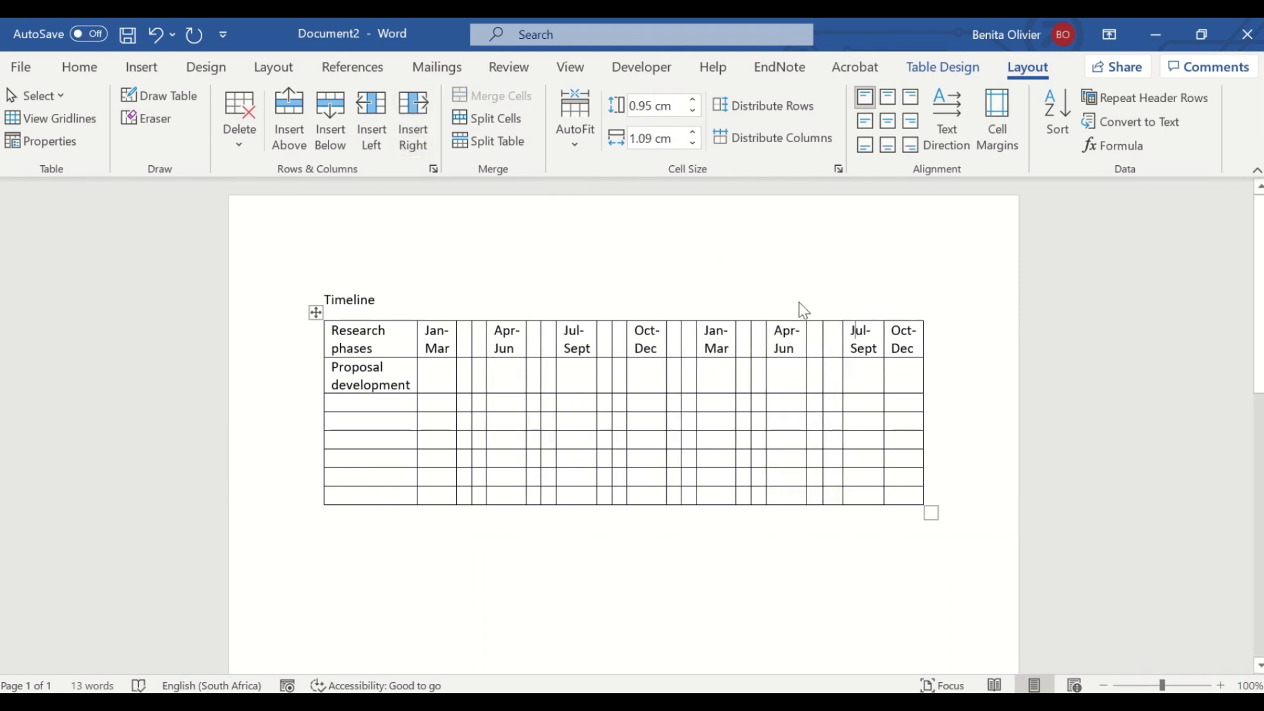
click(413, 125)
click(412, 125)
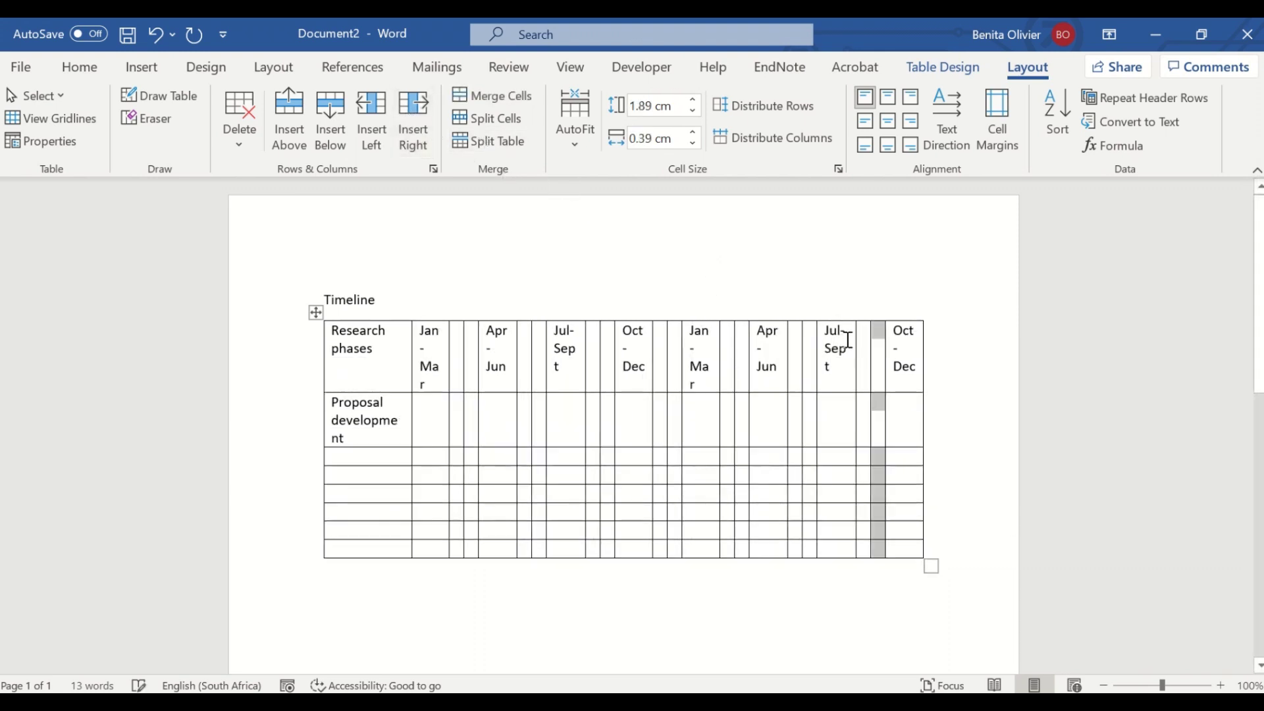
click(413, 110)
click(414, 110)
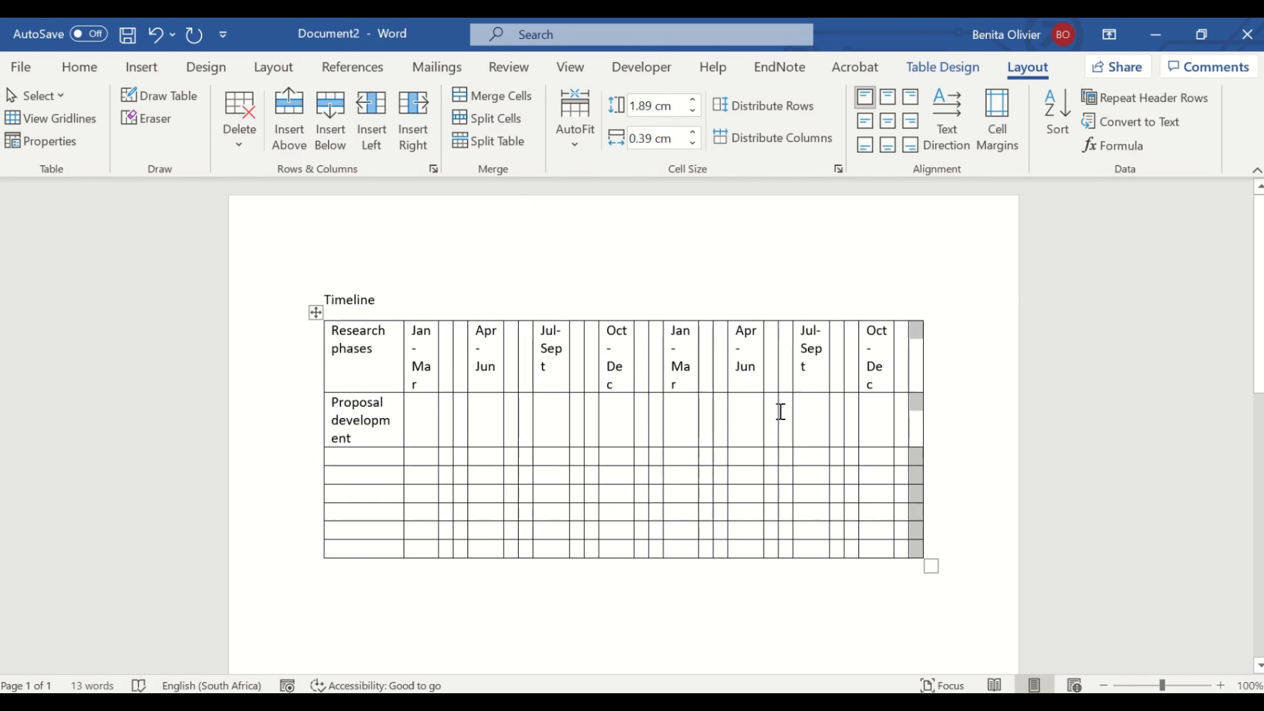
- Paste the remaining research phases, starting with "Departmental protocol presentations", into the first column below "Proposal development"
key(ctrl+v)
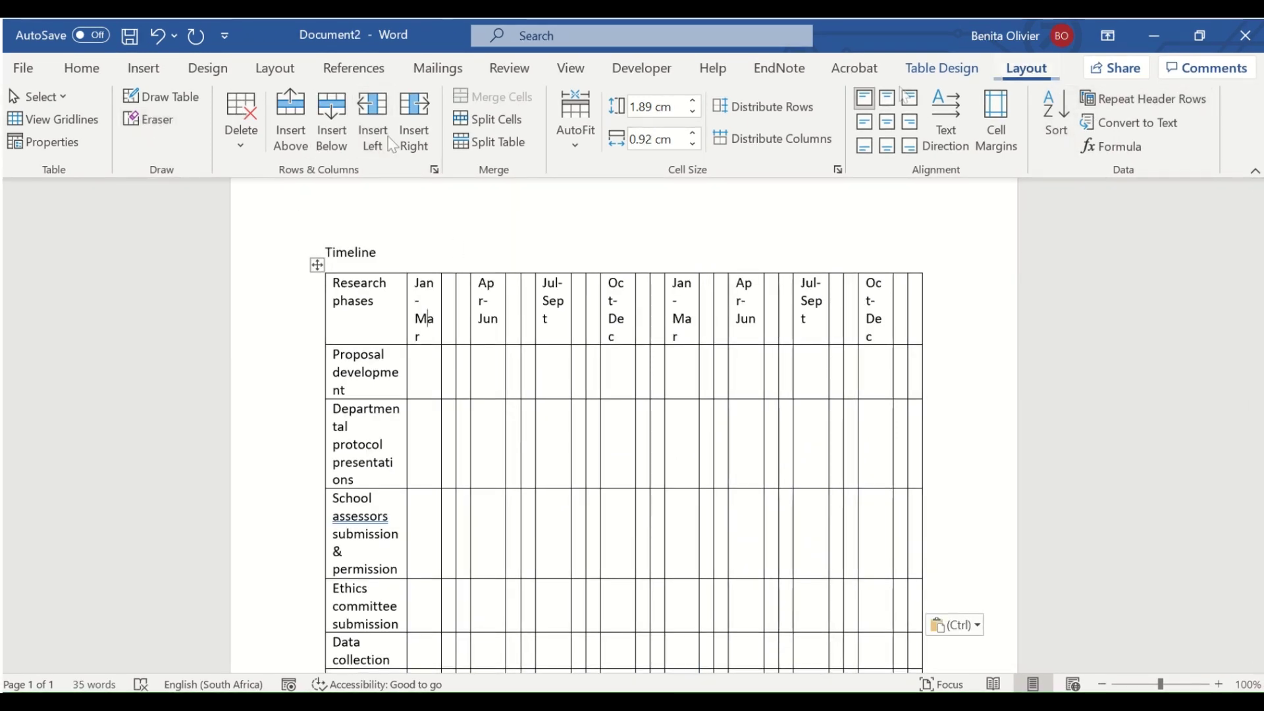
- Erase the header-row dividers so the first-year Jan-Mar and Apr-Jun headers each span three month columns
click(169, 125)
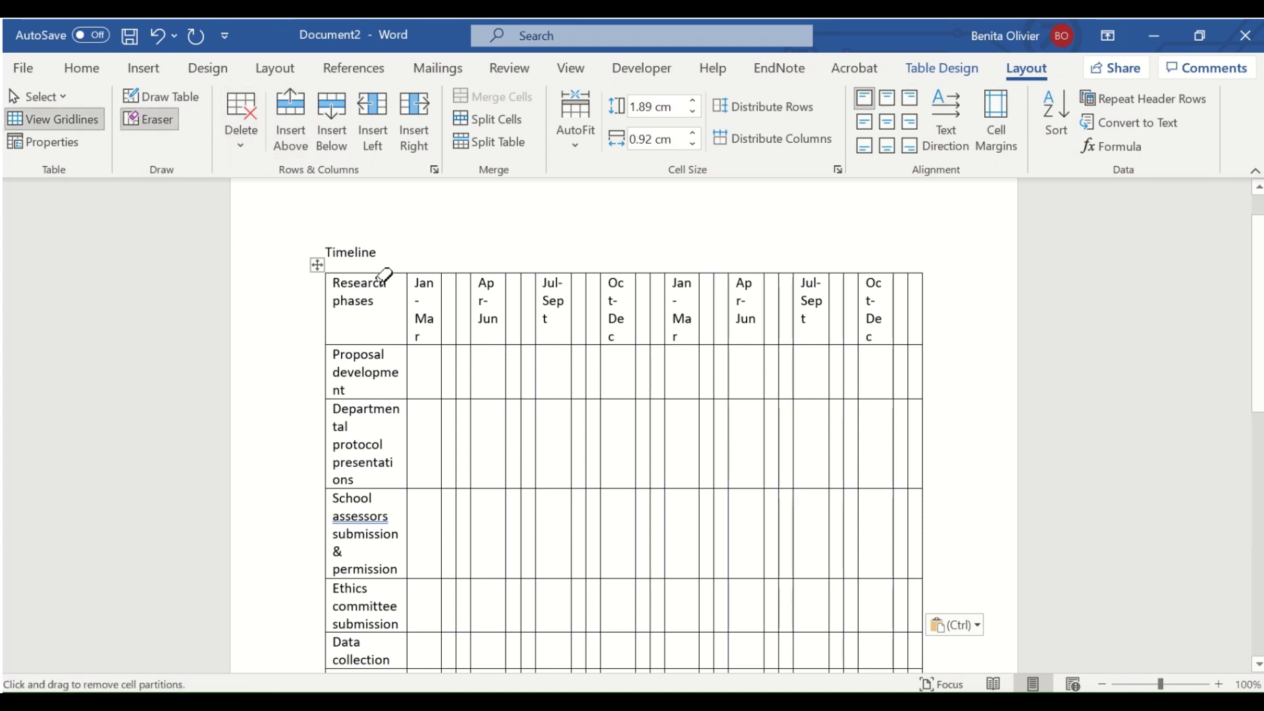
click(442, 301)
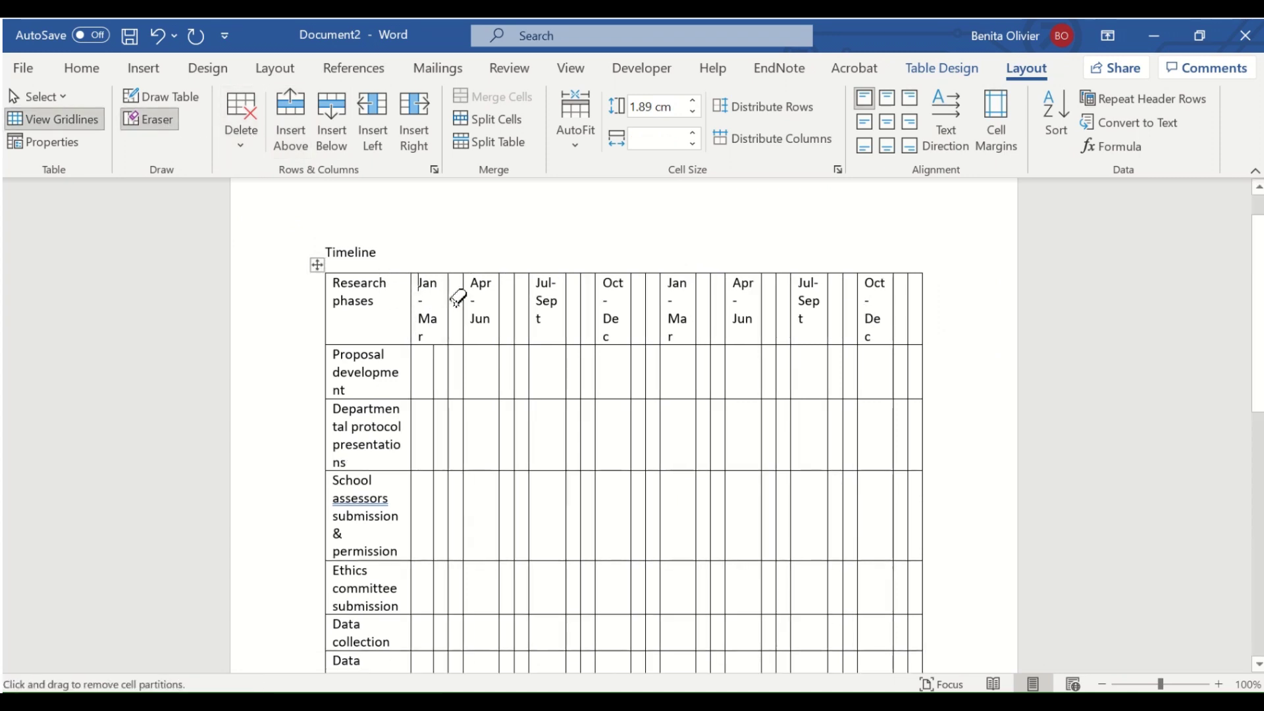
click(448, 301)
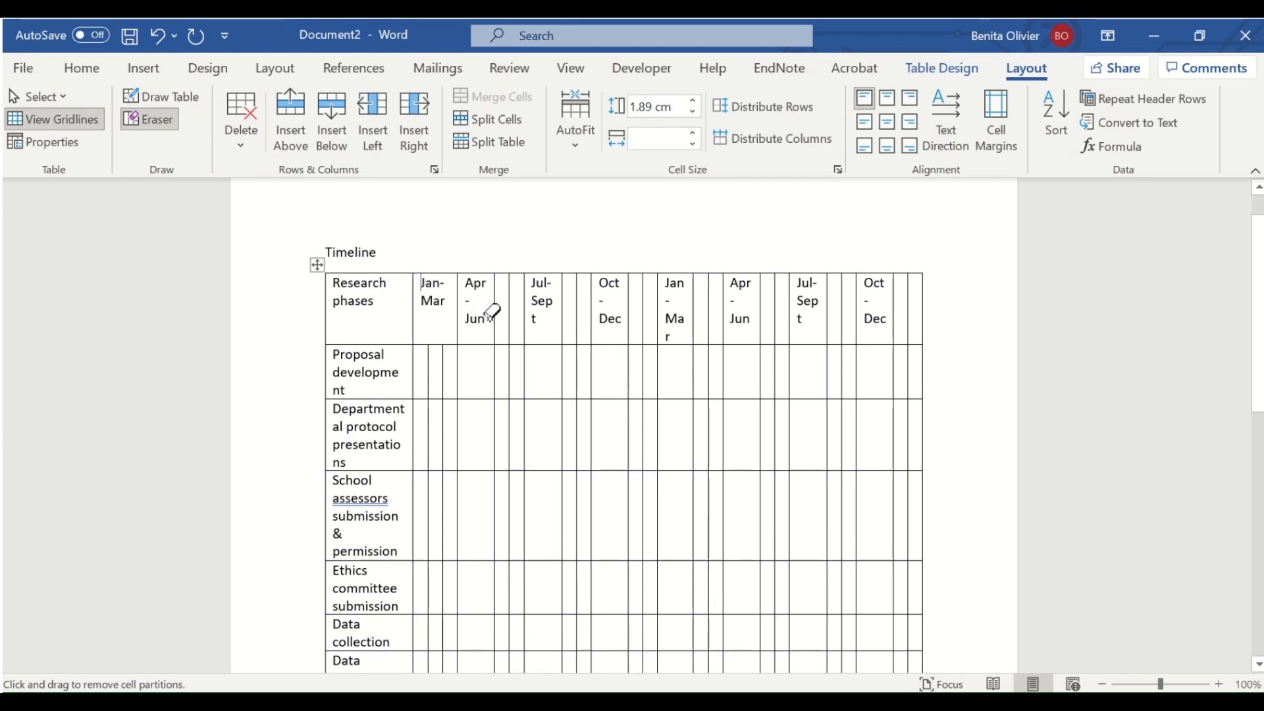
click(506, 301)
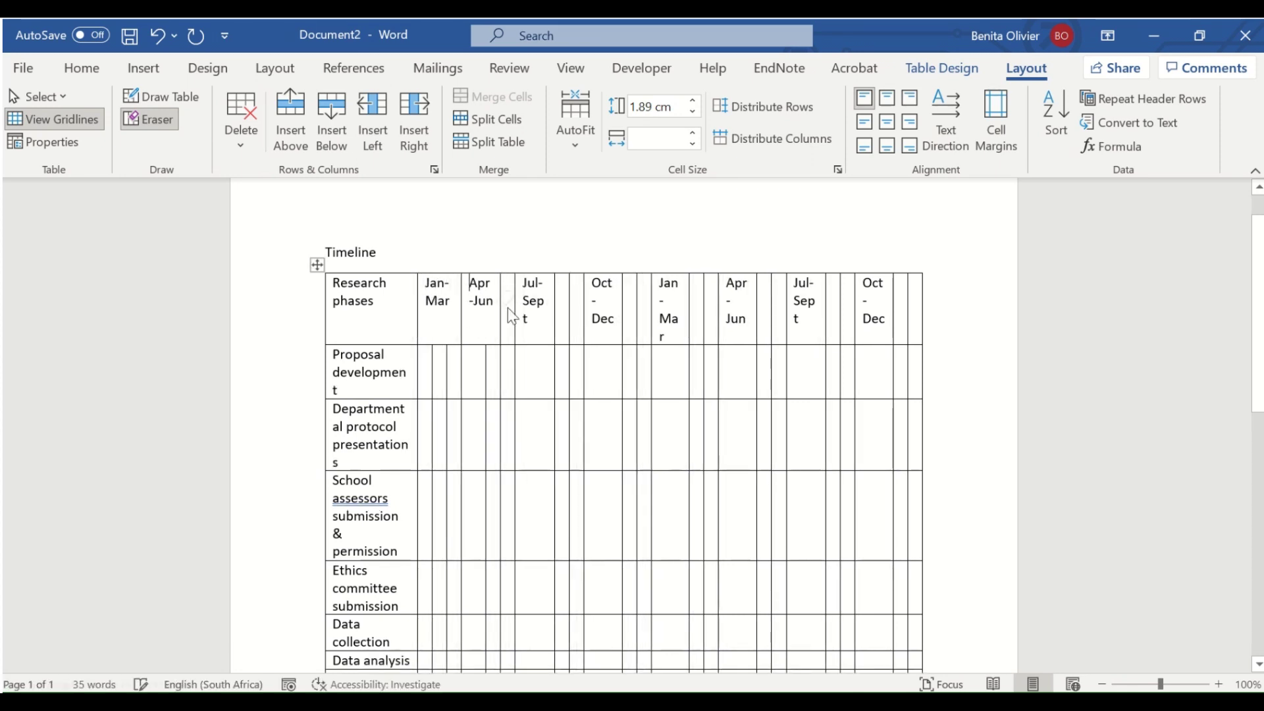
click(514, 314)
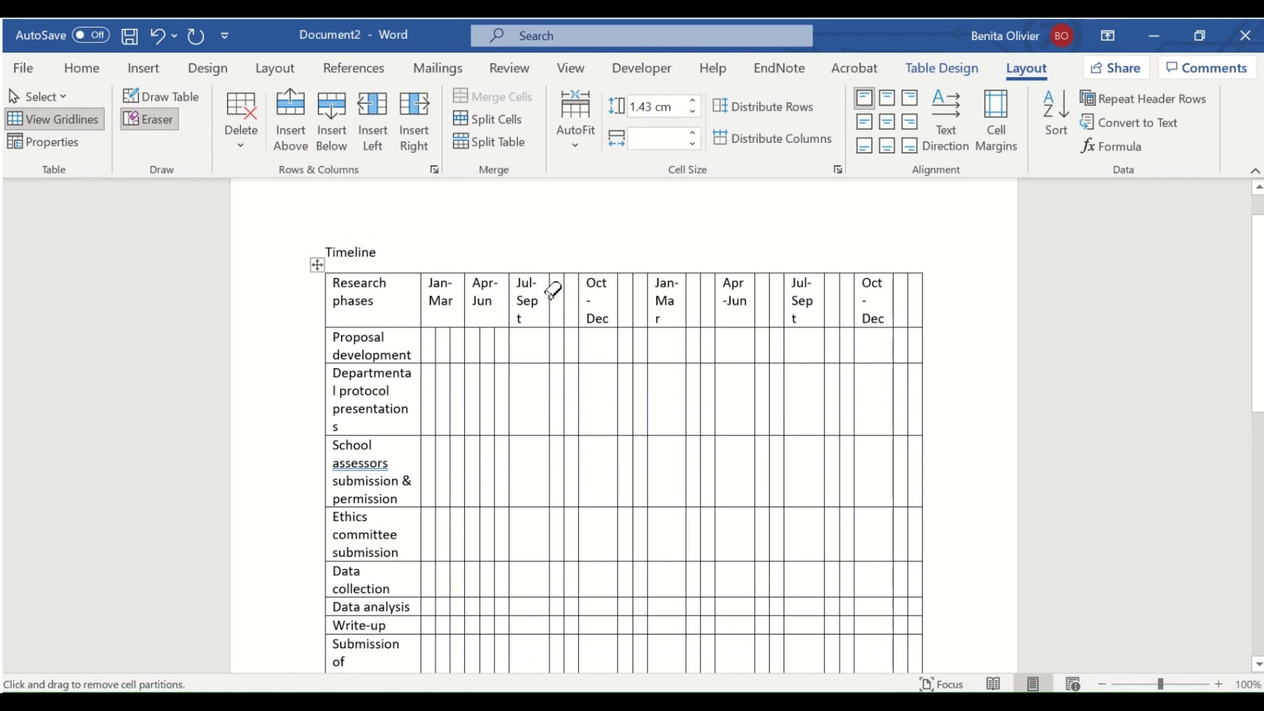
- Erase the header-row dividers so the first-year Jul-Sept and Oct-Dec headers each span three month columns
click(553, 292)
click(564, 290)
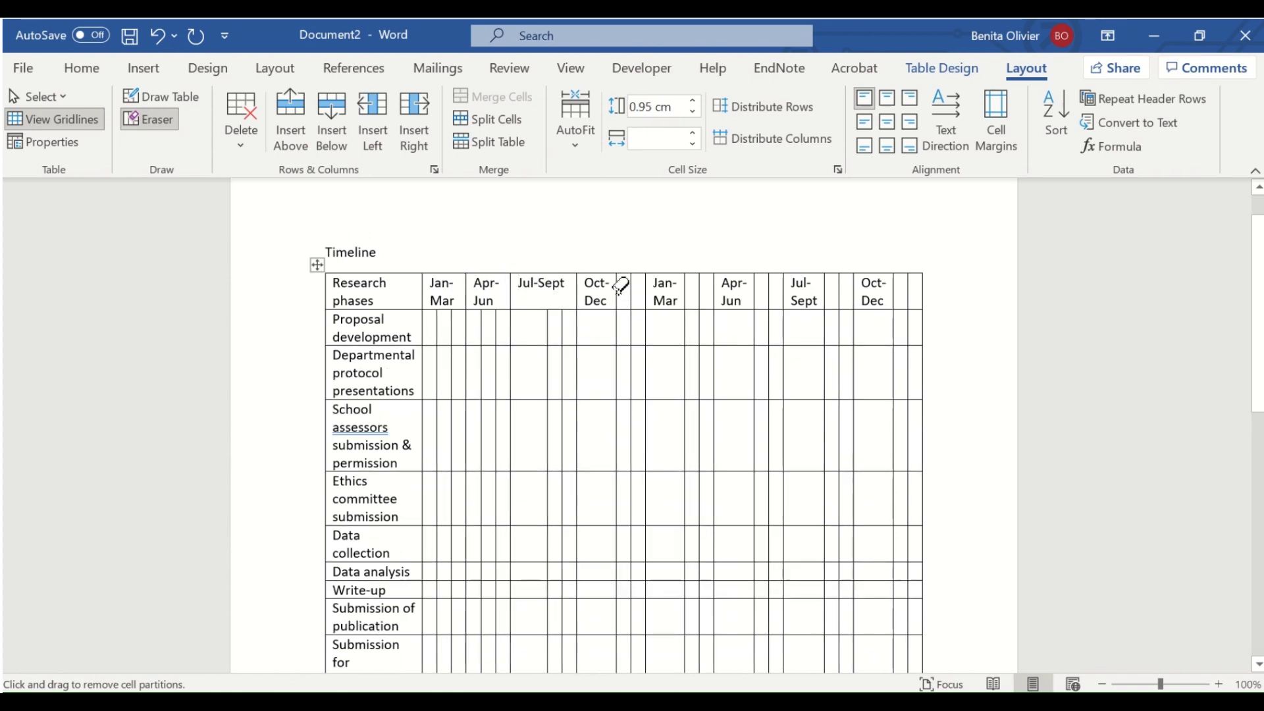
click(622, 290)
click(633, 289)
- Erase the header-row dividers so the second-year Jan-Mar and Apr-Jun headers each span three month columns
click(686, 290)
click(700, 290)
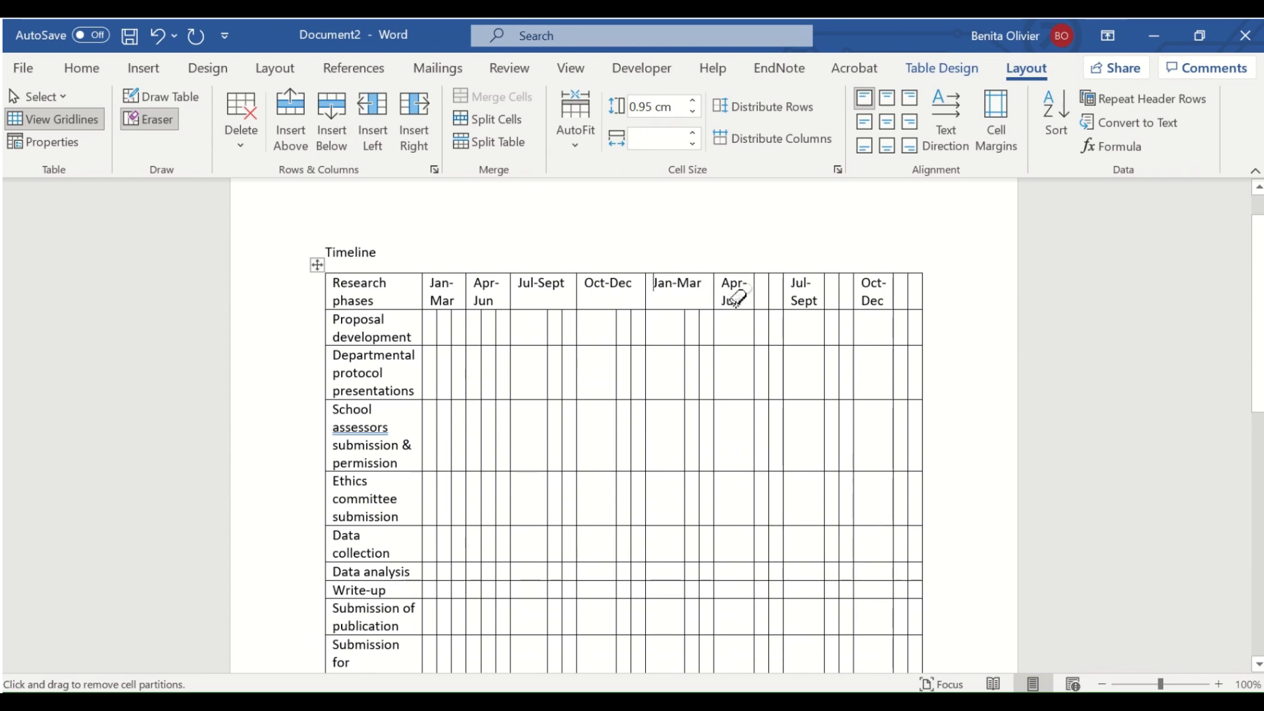
click(756, 290)
click(769, 290)
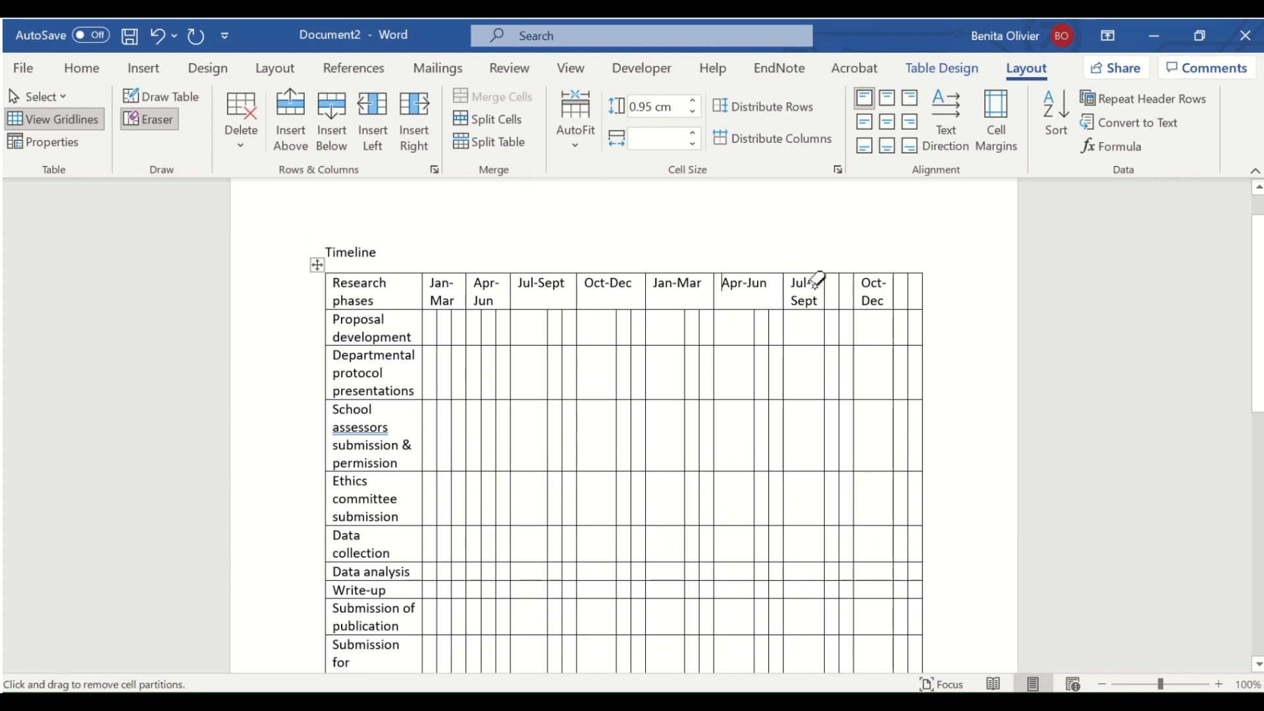
- Erase the header-row dividers so the second-year Jul-Sept and Oct-Dec headers each span three month columns
click(840, 289)
drag(838, 287, 827, 289)
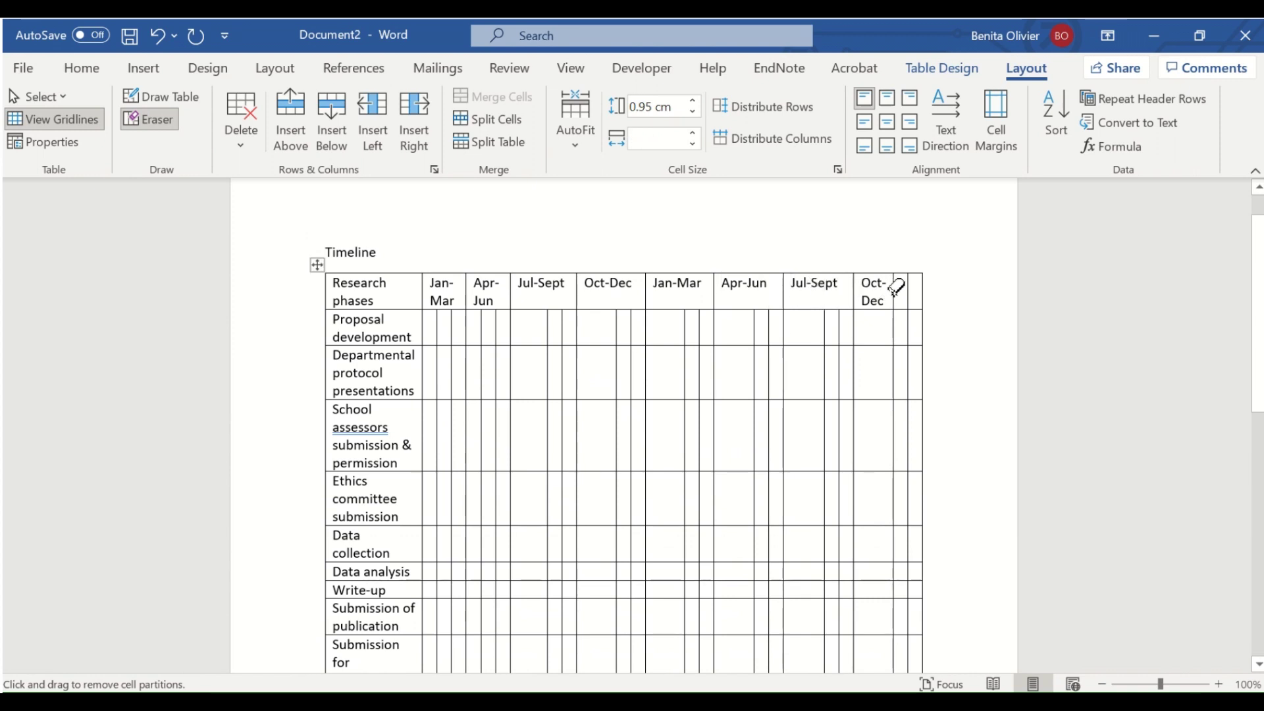
click(903, 283)
click(897, 295)
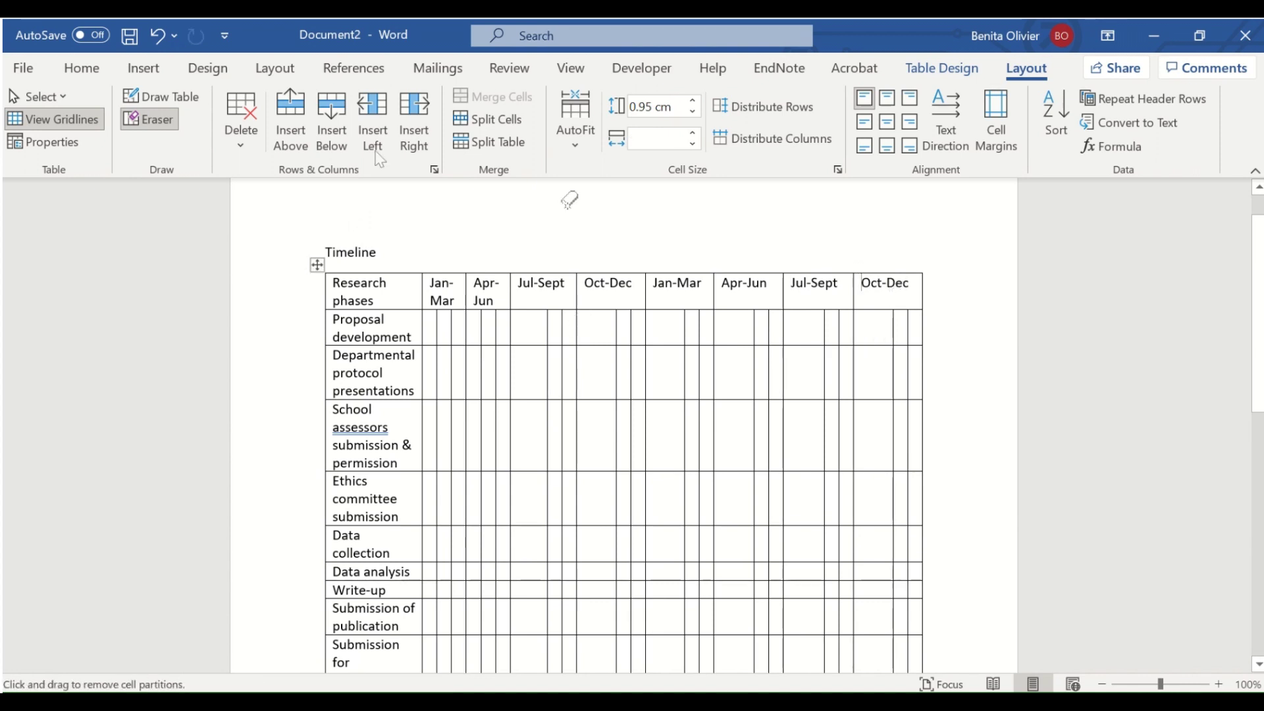
- Distribute all the month columns evenly across the table, leaving the Research phases column out
click(156, 128)
scroll(867, 437, up, 2)
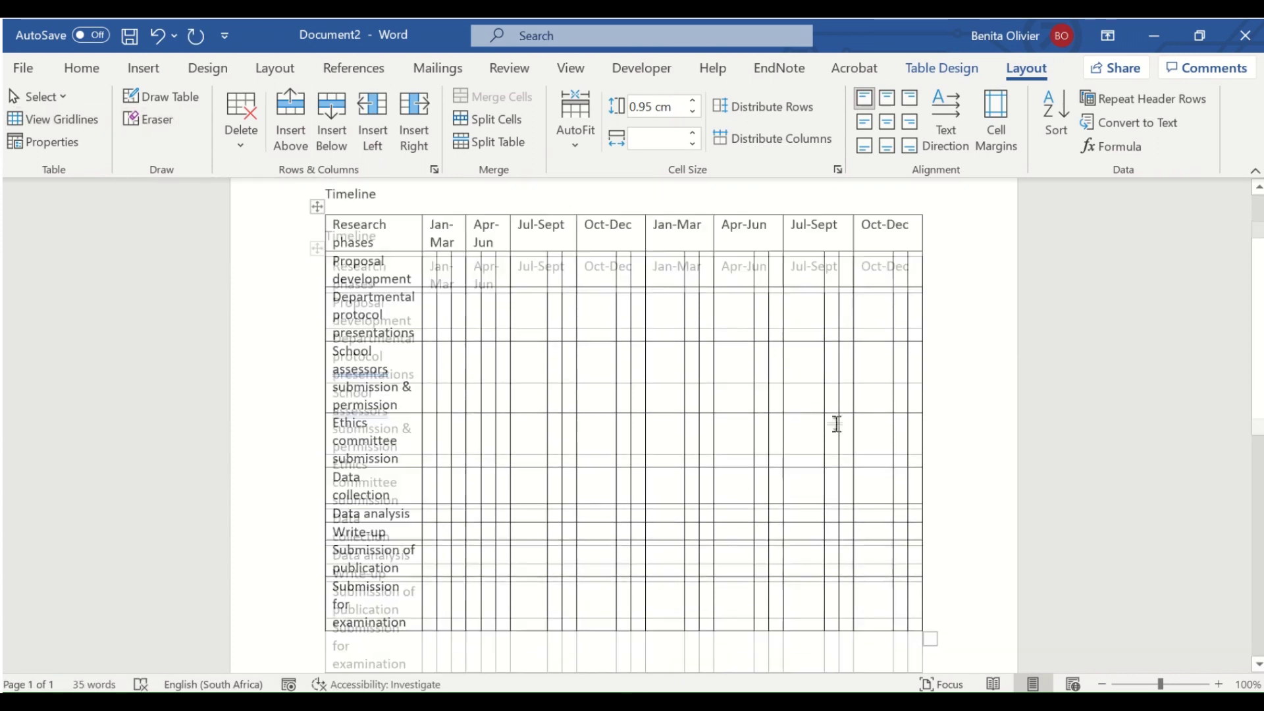
drag(450, 340, 886, 530)
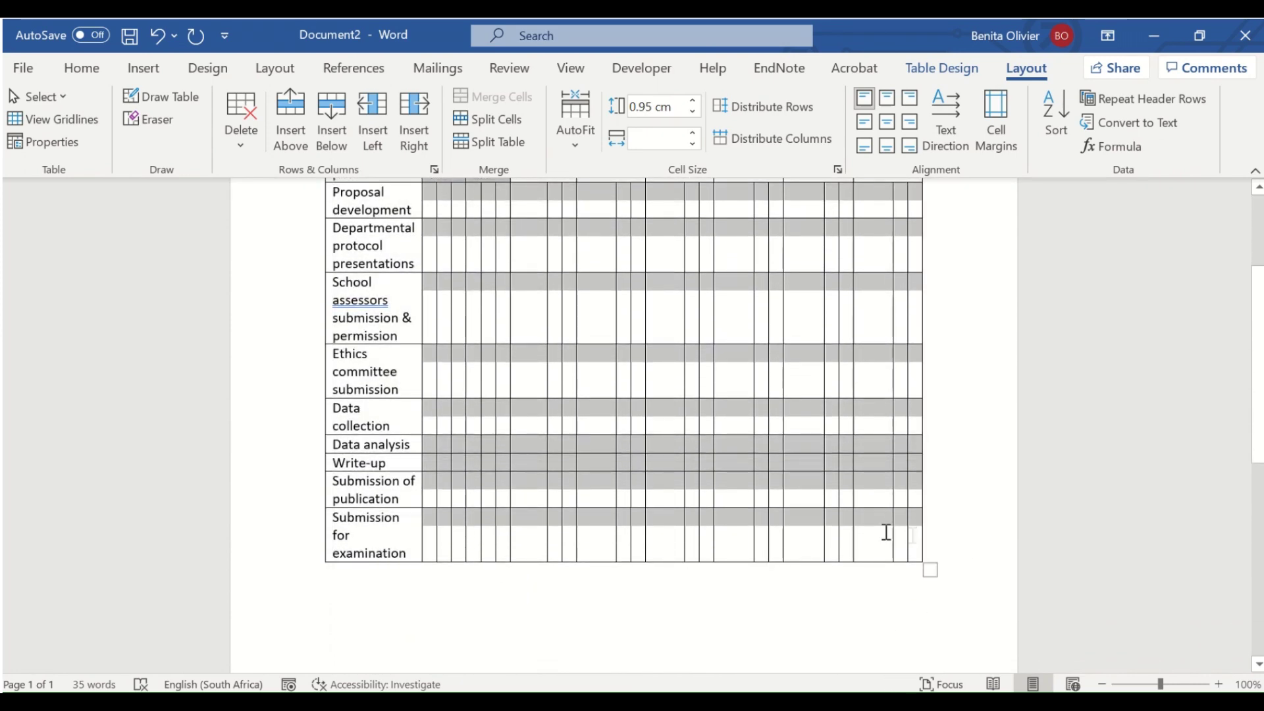
scroll(731, 413, up, 3)
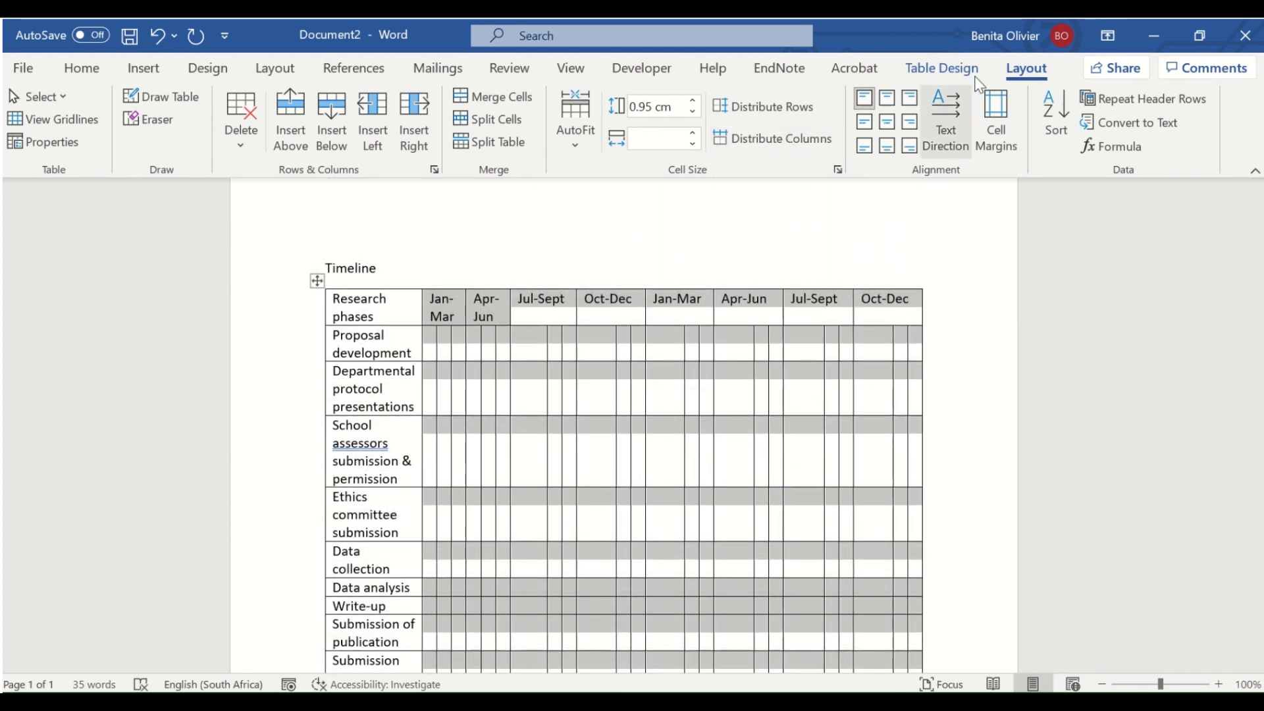
click(769, 140)
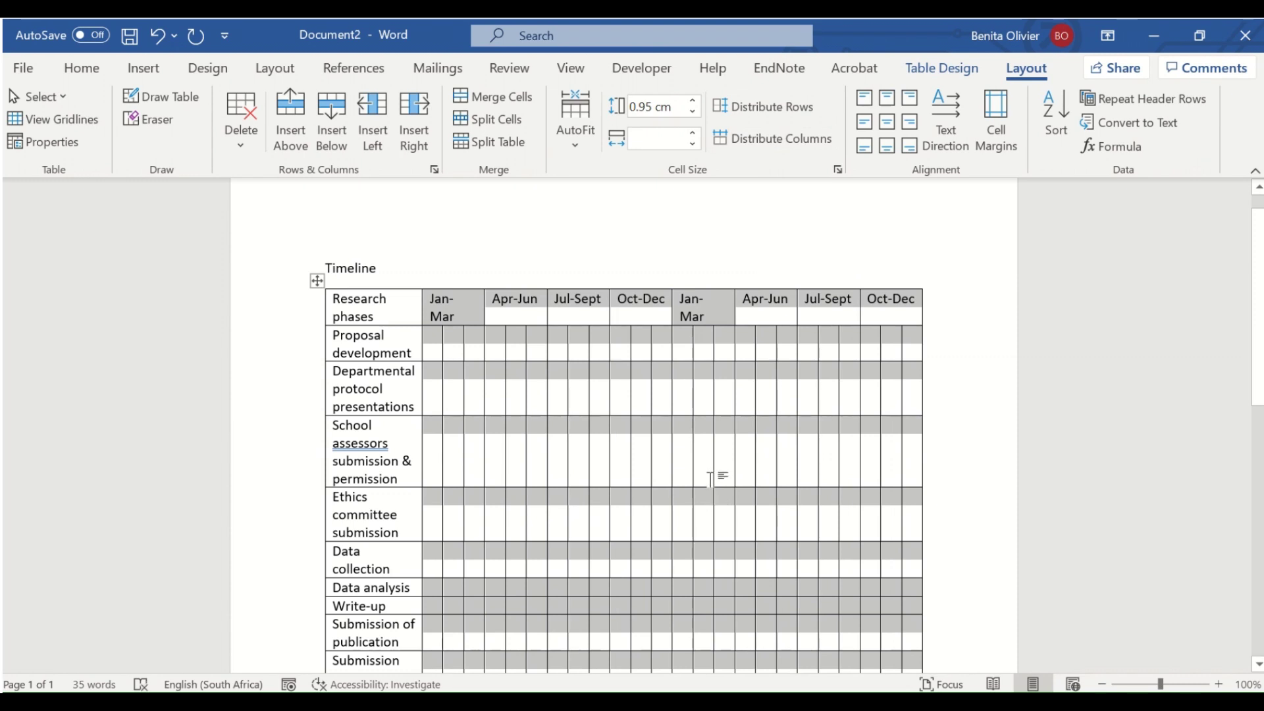
- Insert a new row above the quarter header row
click(508, 305)
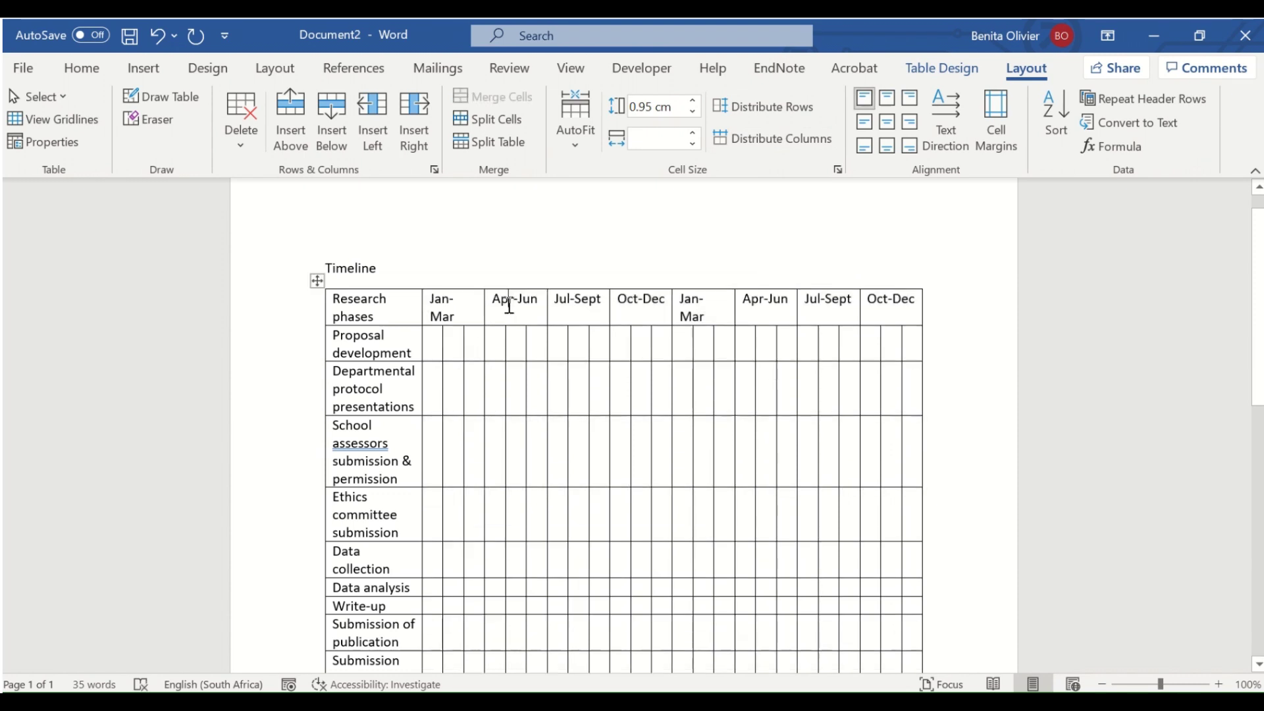
right_click(509, 305)
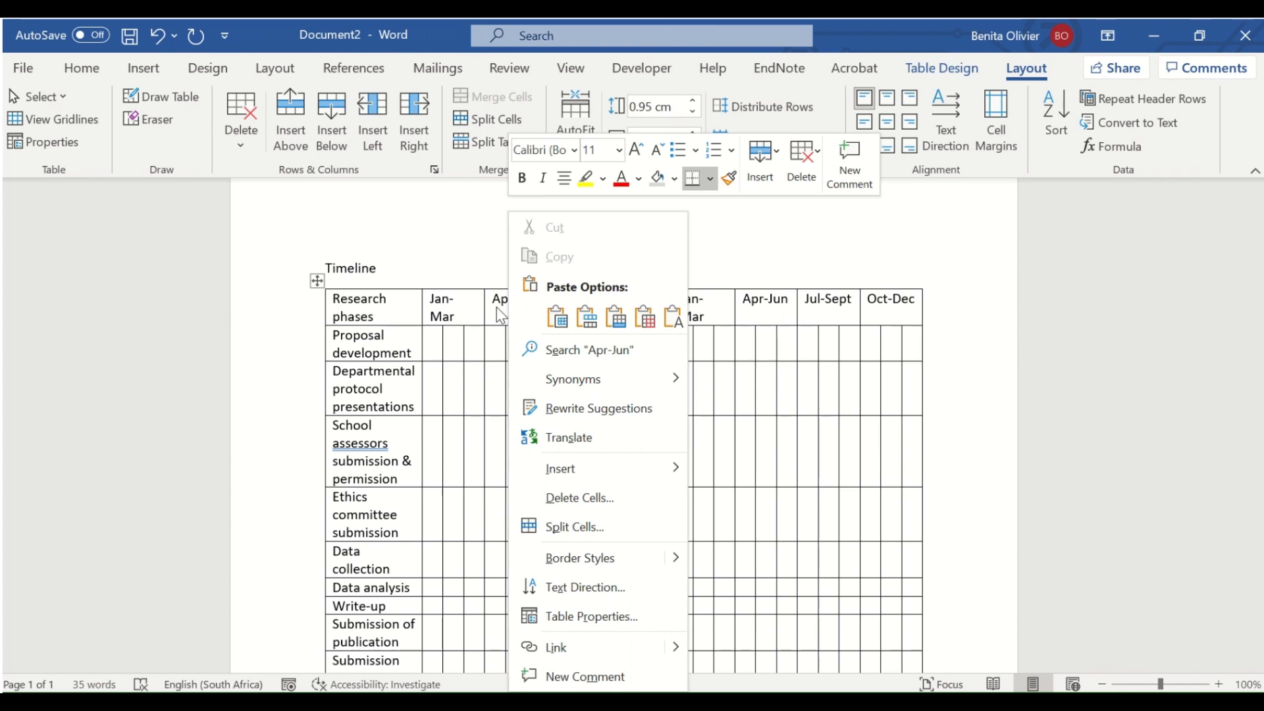
key(Escape)
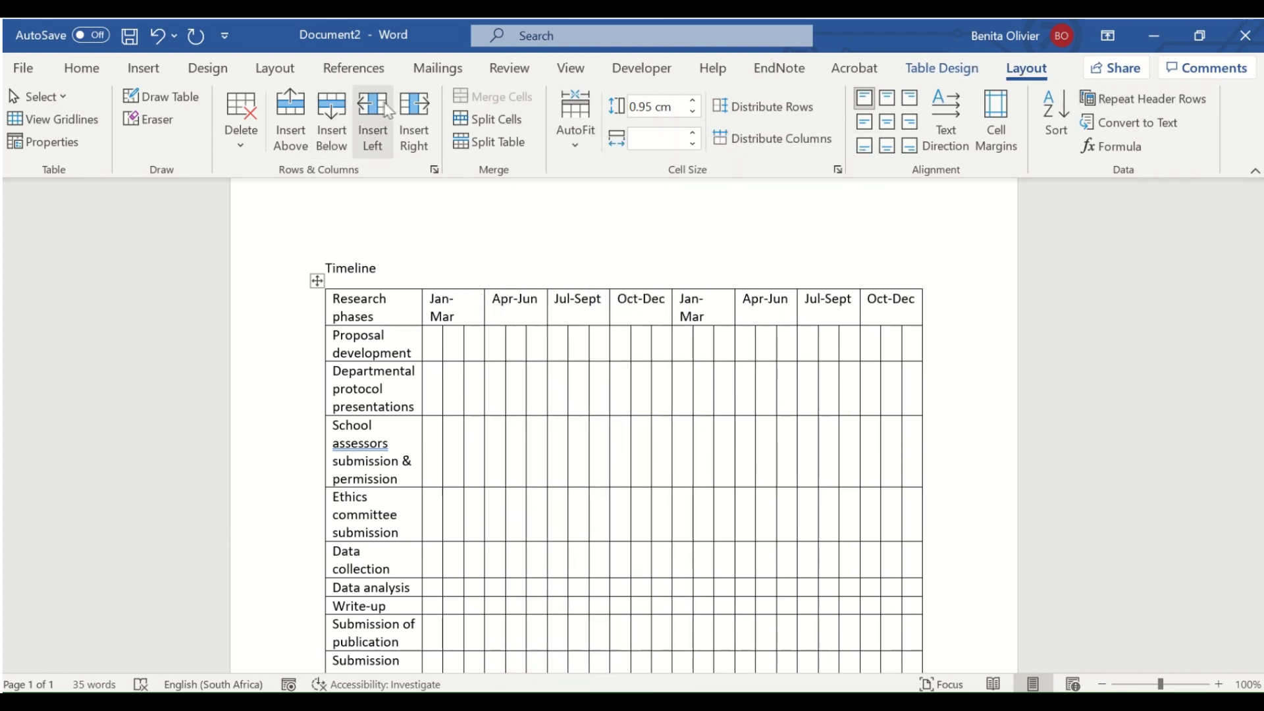
click(290, 113)
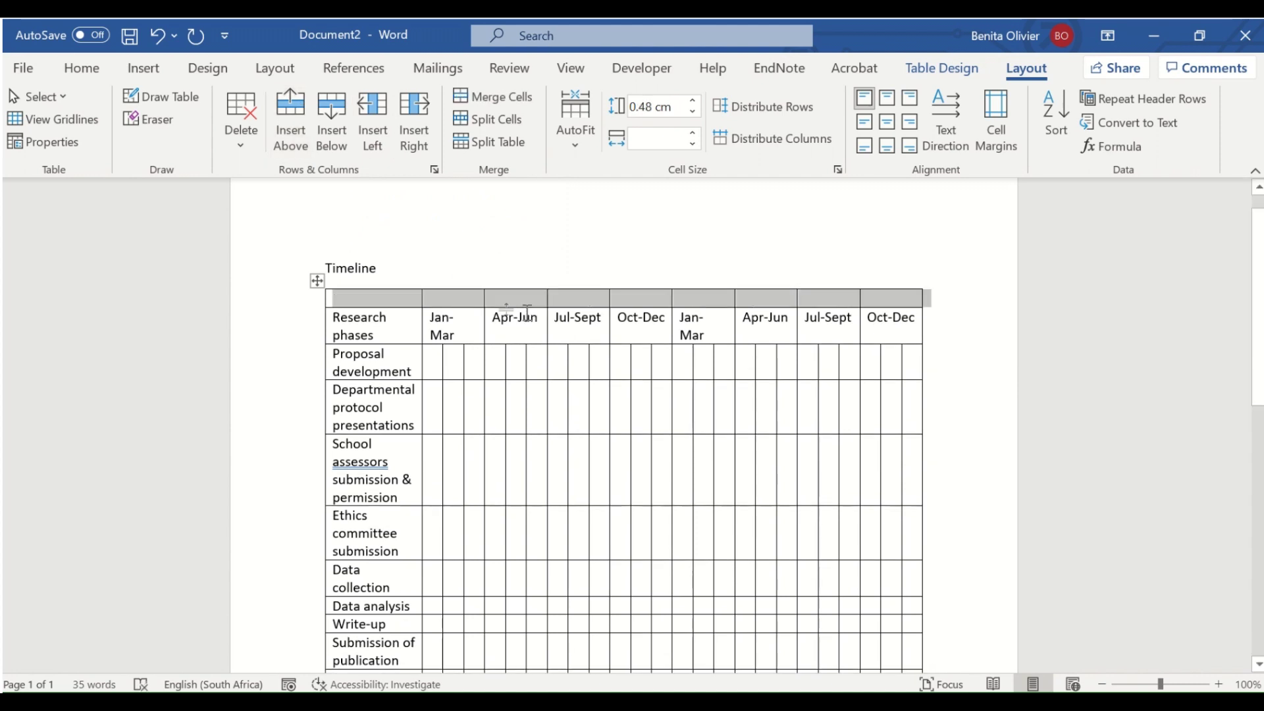
- In the new top row, enter 2021 above the first Jan-Mar header and 2022 above the second Jan-Mar header
click(468, 298)
text(2021)
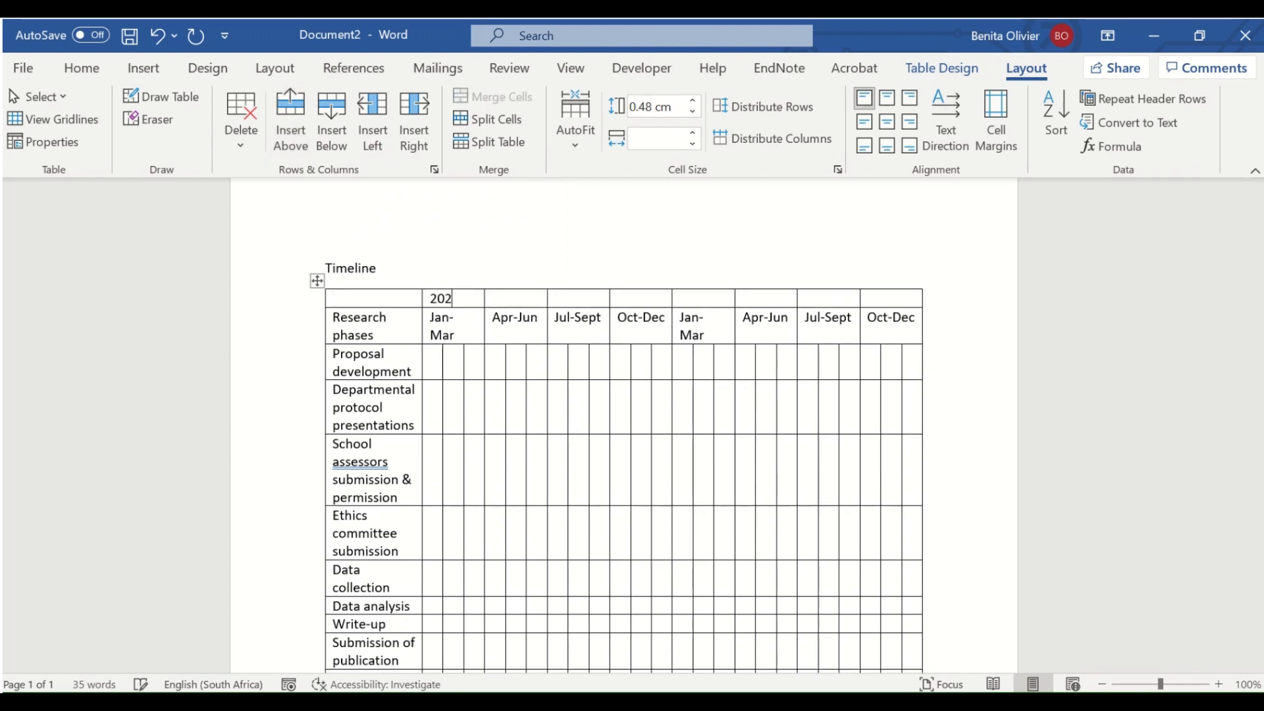
click(701, 300)
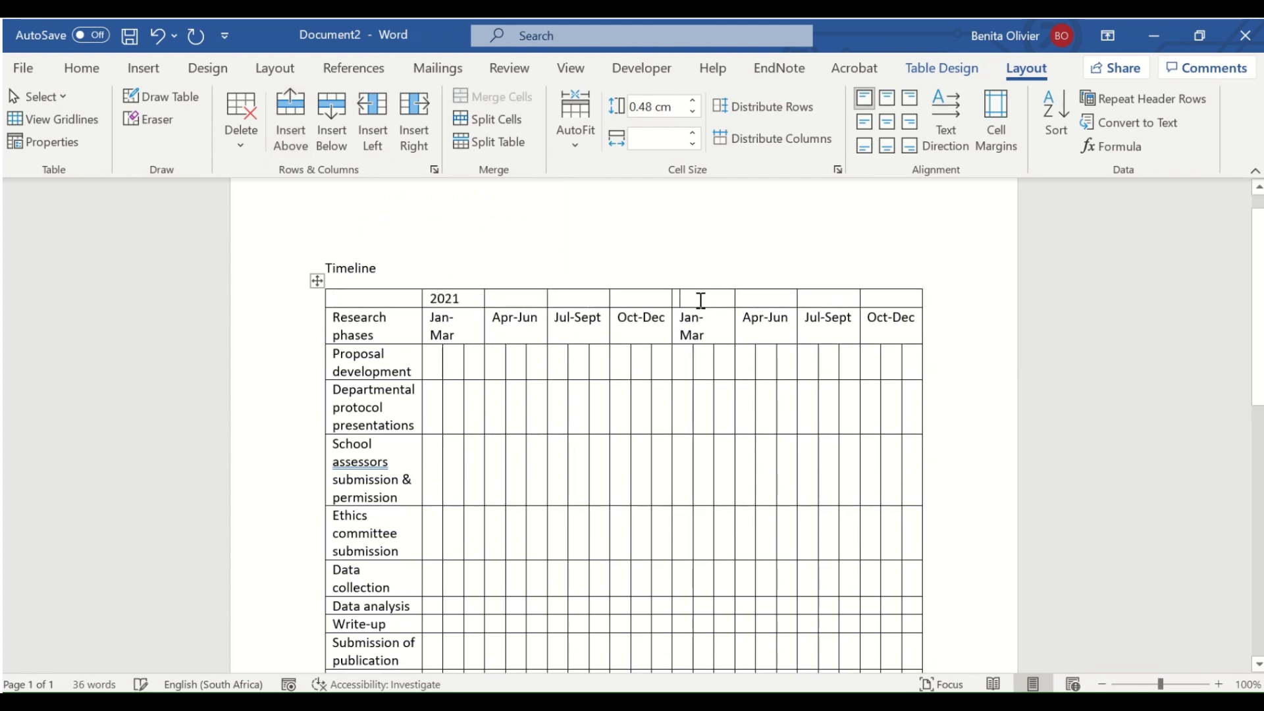
text(2022)
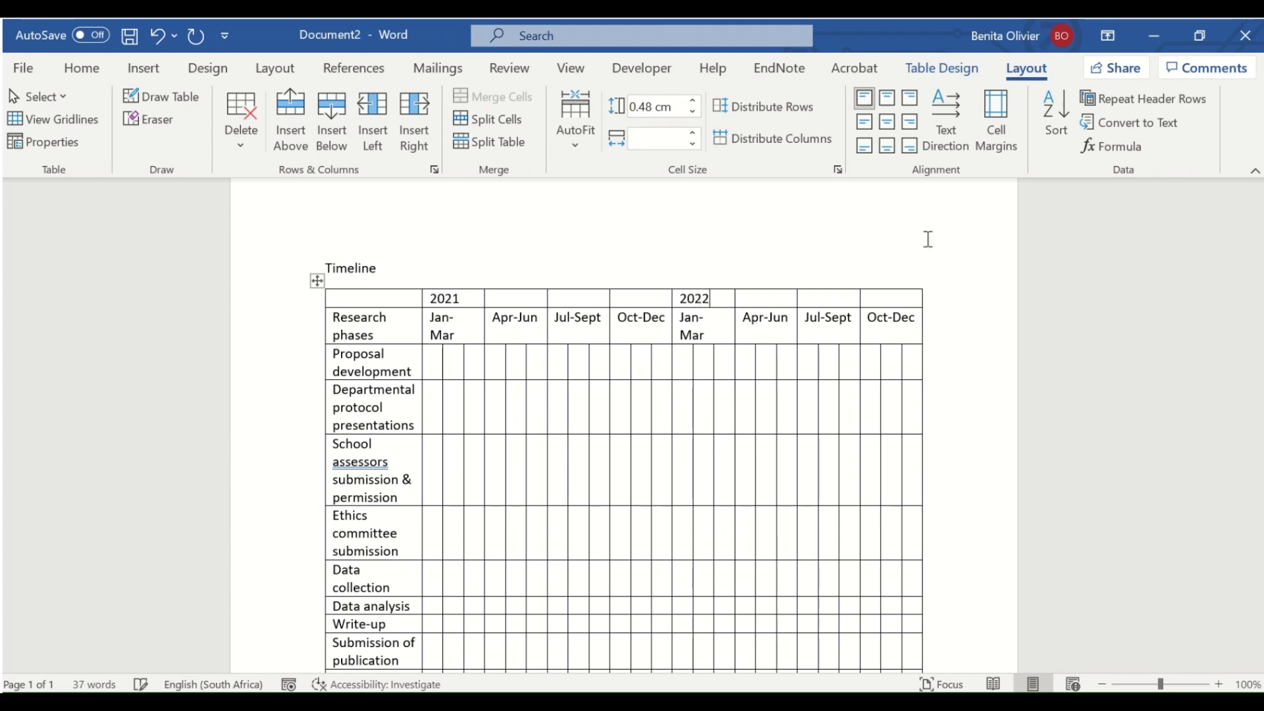
- Erase the top-row dividers between the first-year quarters so the 2021 cell spans all four
click(139, 120)
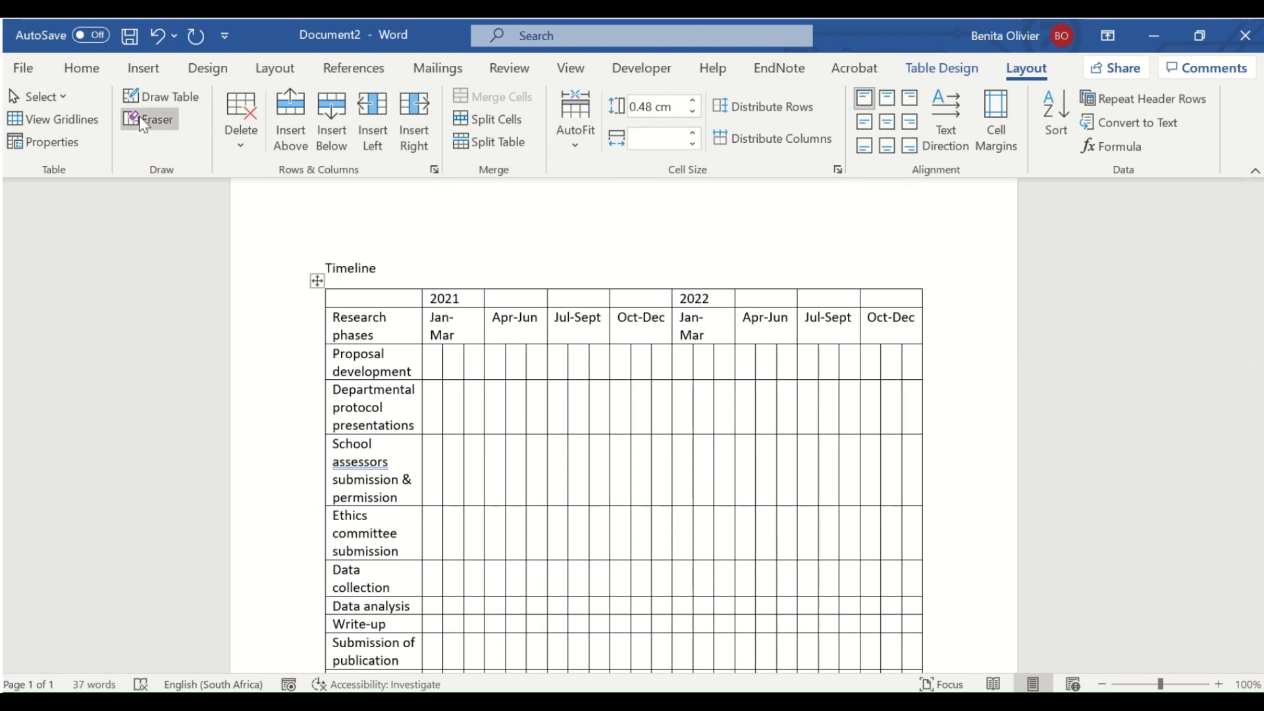
click(485, 297)
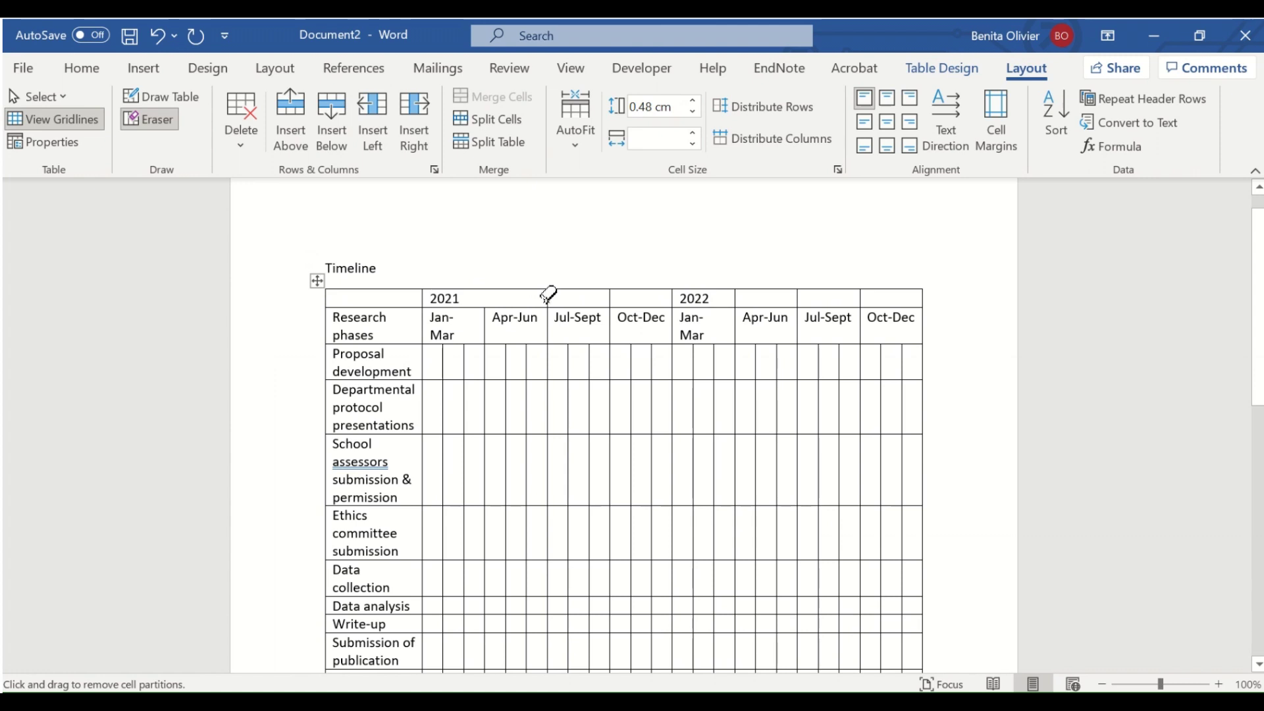
click(547, 296)
click(610, 296)
click(157, 35)
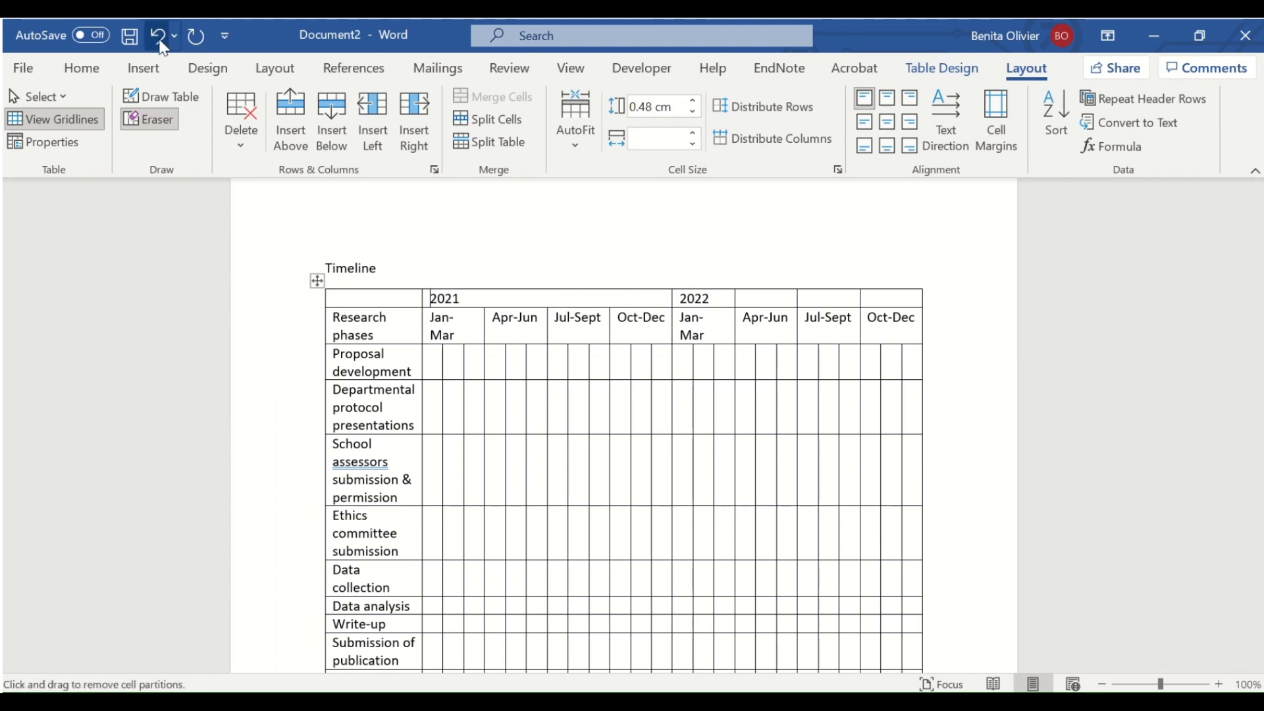
click(610, 296)
- Erase the top-row dividers between the second-year quarters so the 2022 cell spans all four
click(734, 297)
click(799, 298)
click(861, 297)
click(147, 117)
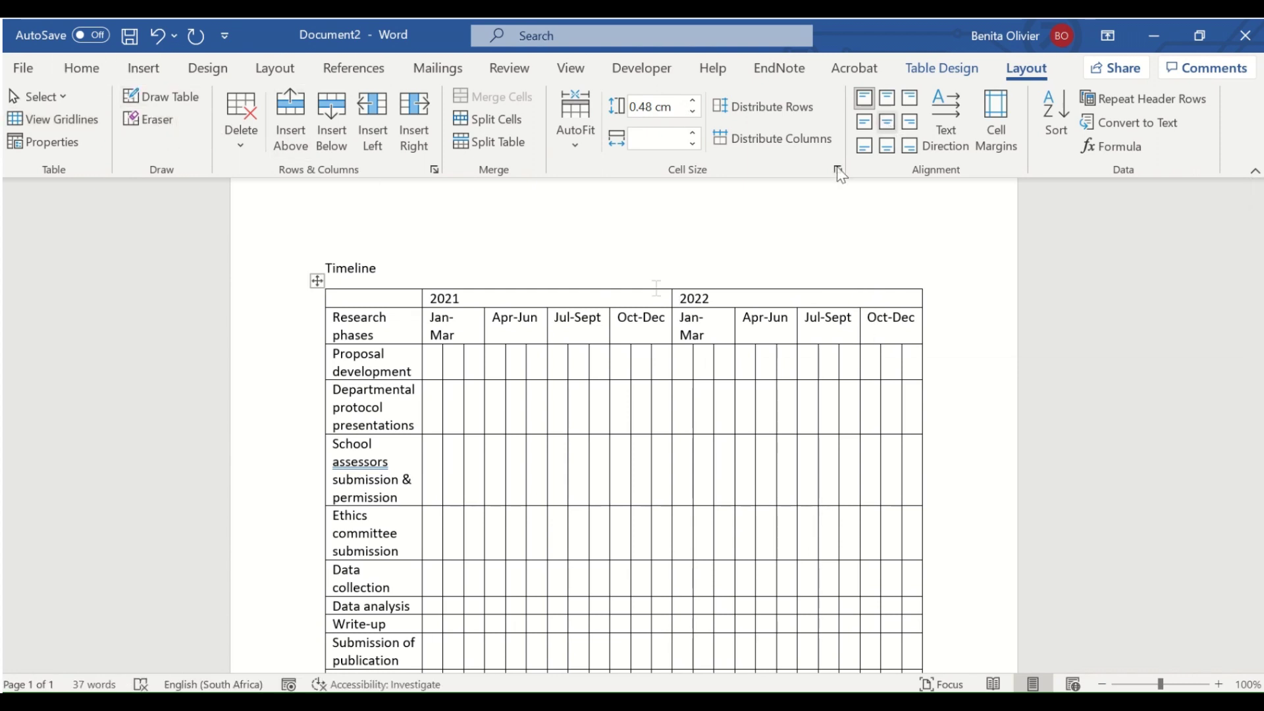
- Centre the year headers and the quarter headers from Oct-Dec 2021 through Oct-Dec 2022, and bold both header rows
drag(461, 298, 883, 319)
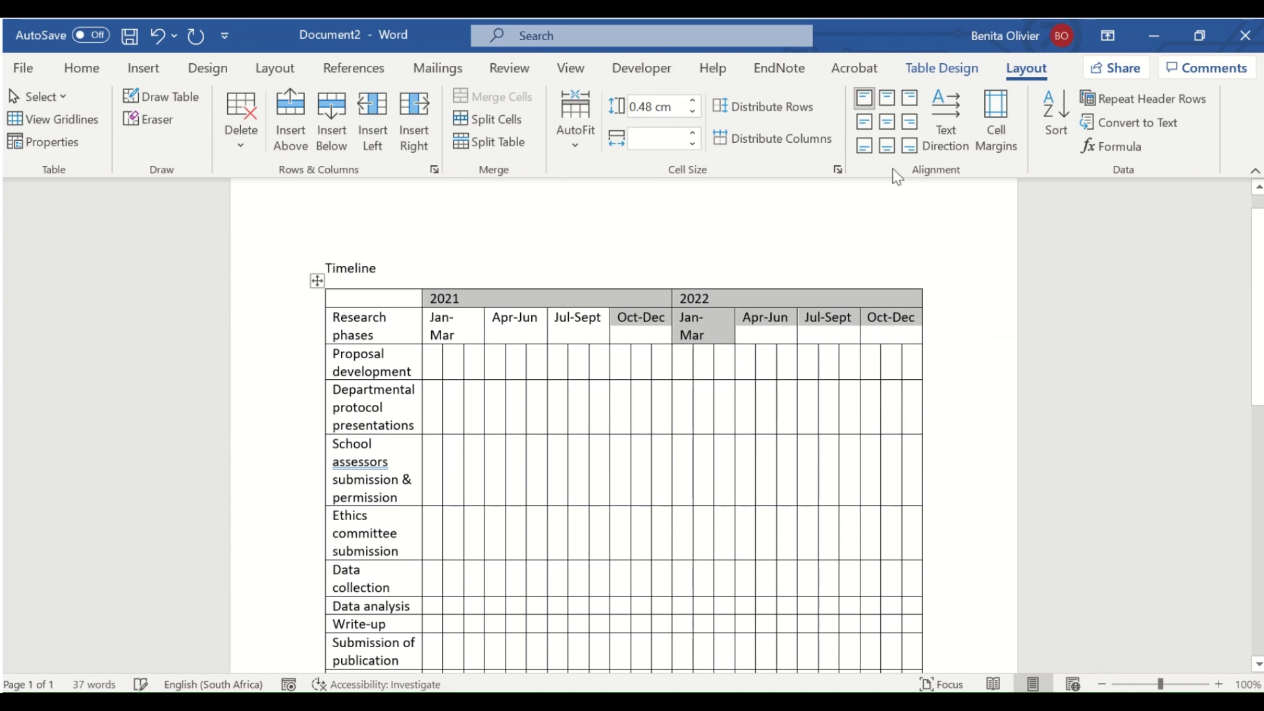
click(888, 123)
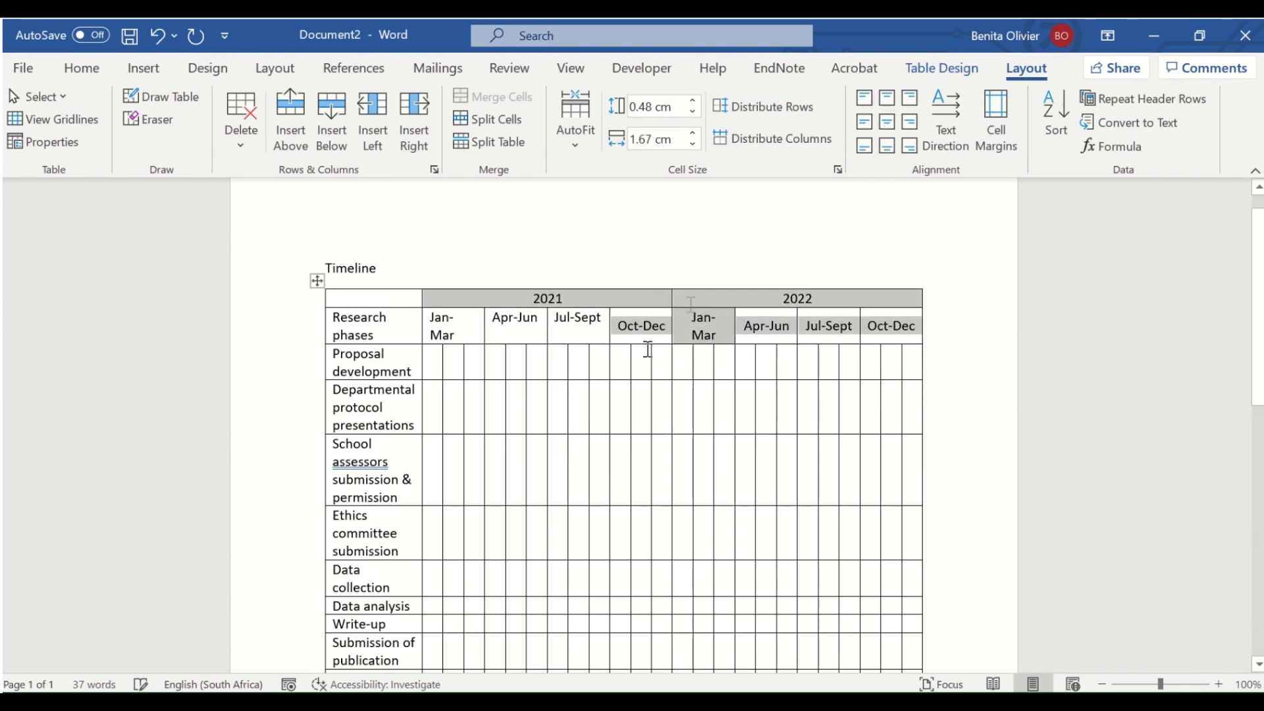
drag(349, 298, 884, 332)
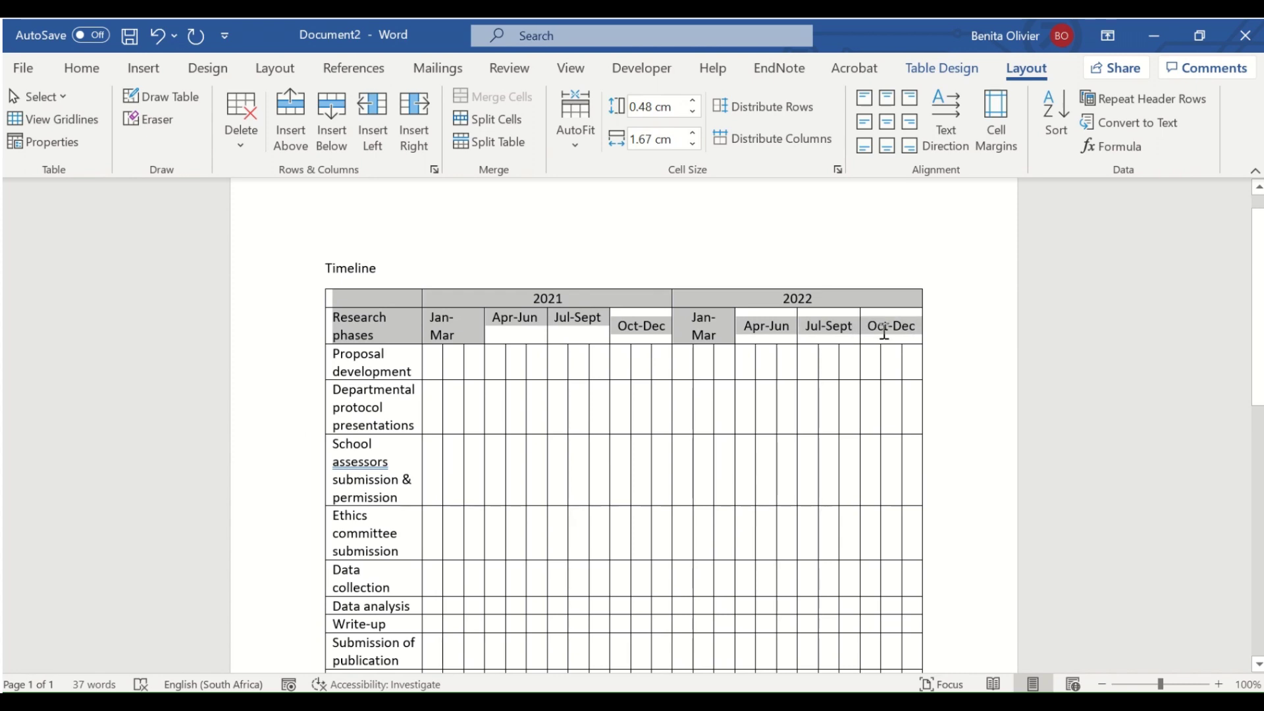
click(82, 68)
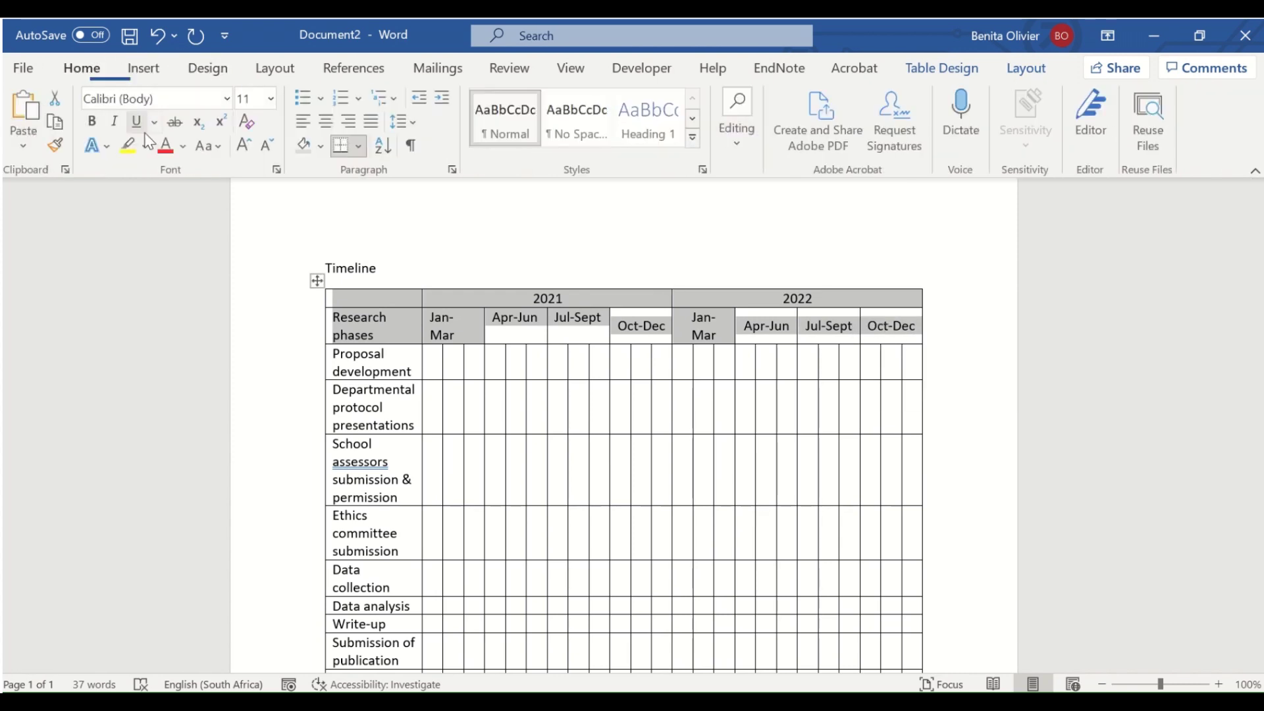
click(92, 122)
scroll(499, 361, down, 3)
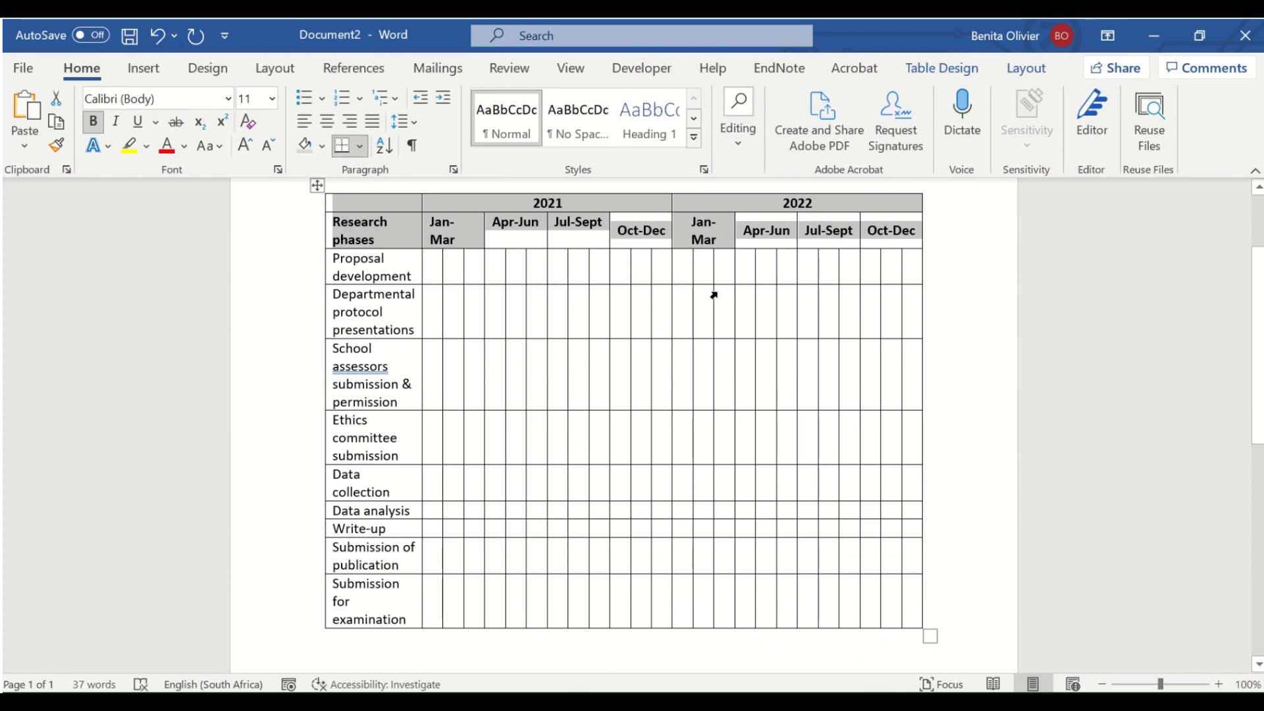
click(655, 280)
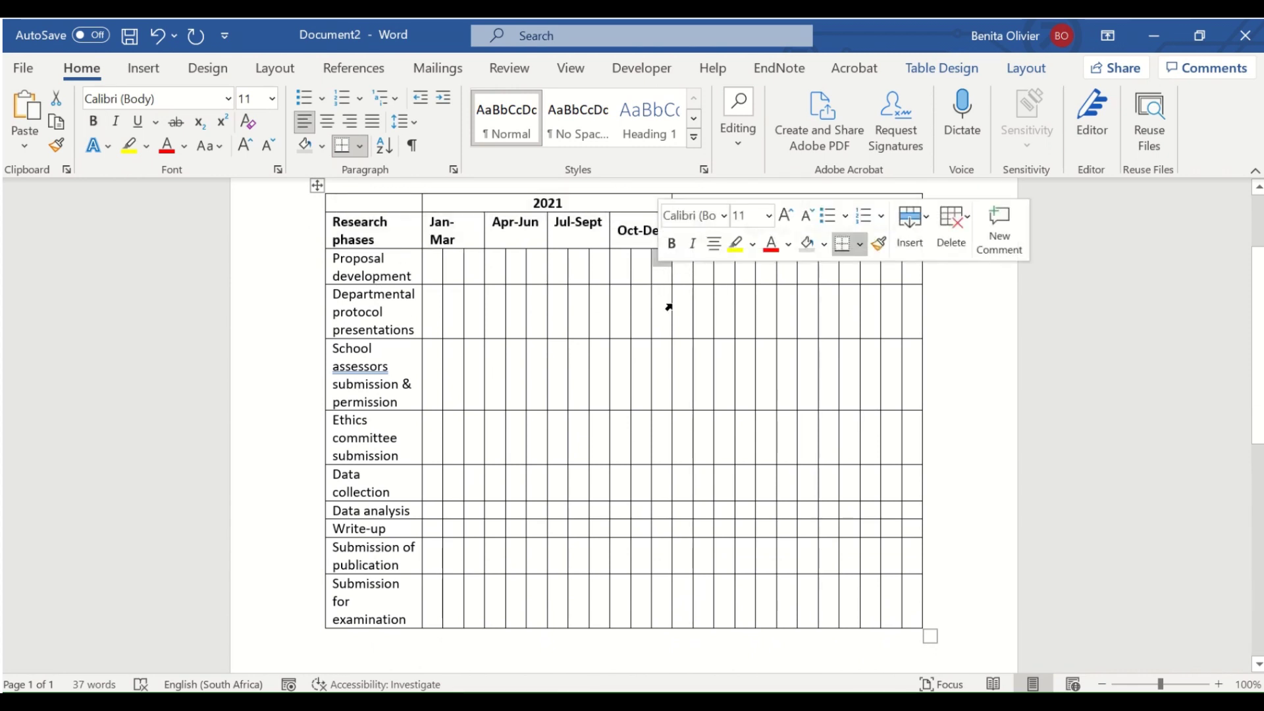
- Shade the three Jan-Mar 2021 month cells of the Proposal development row light grey
scroll(662, 303, up, 3)
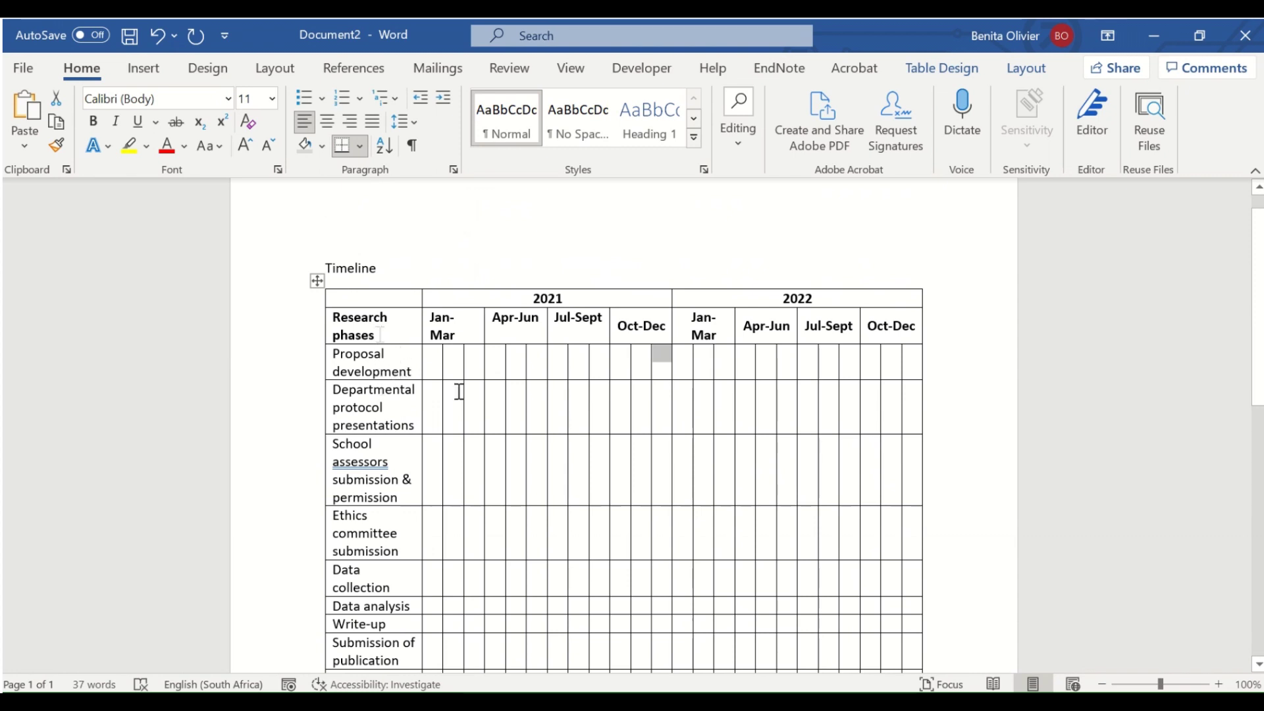
drag(439, 360, 475, 360)
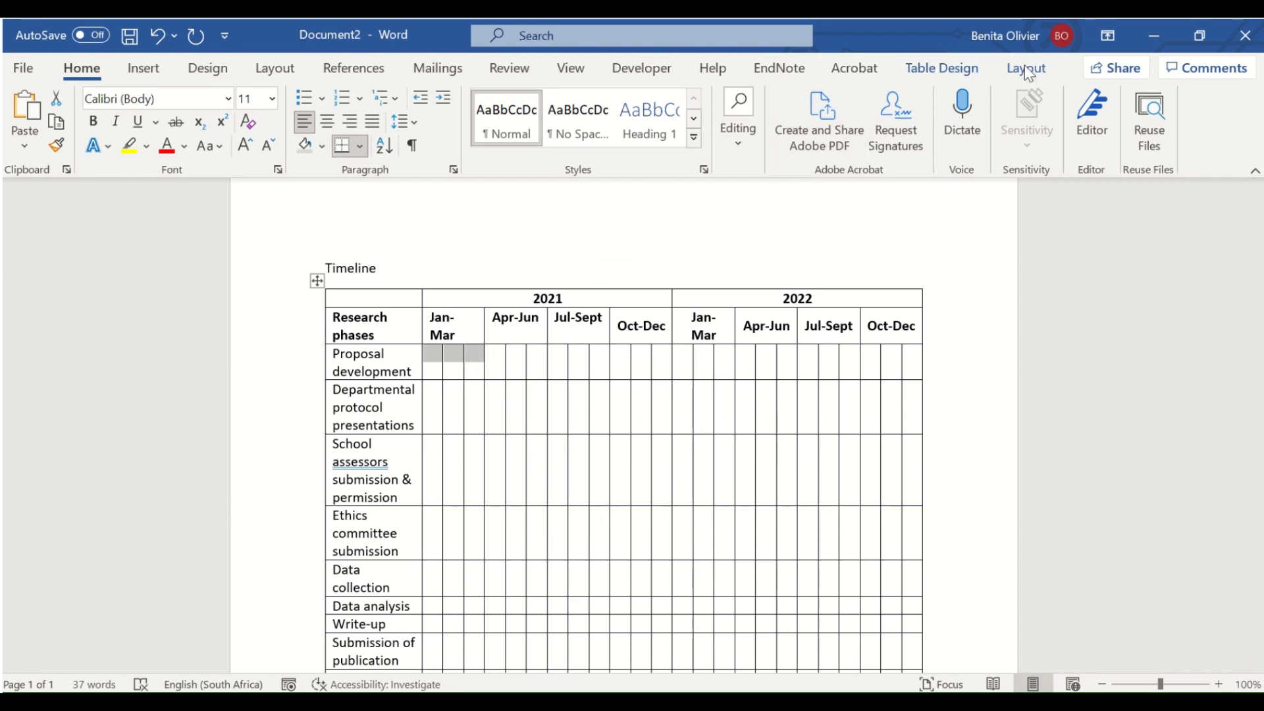
click(1021, 68)
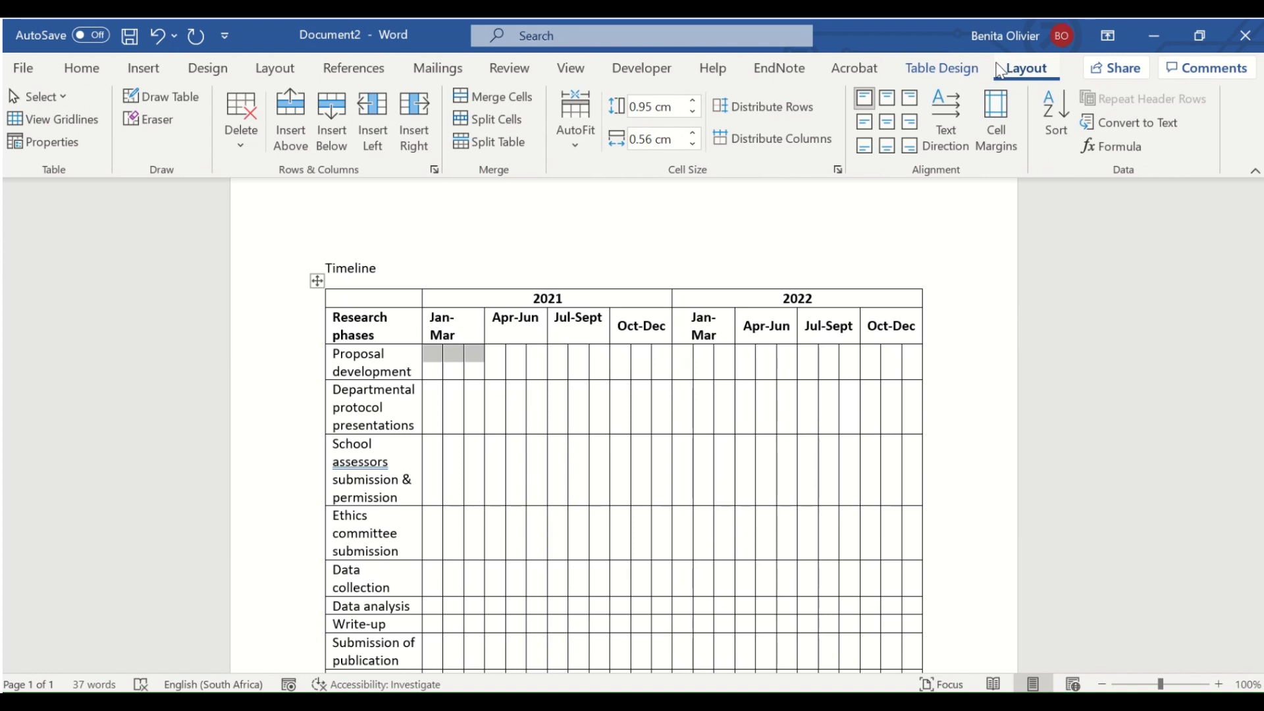
click(944, 69)
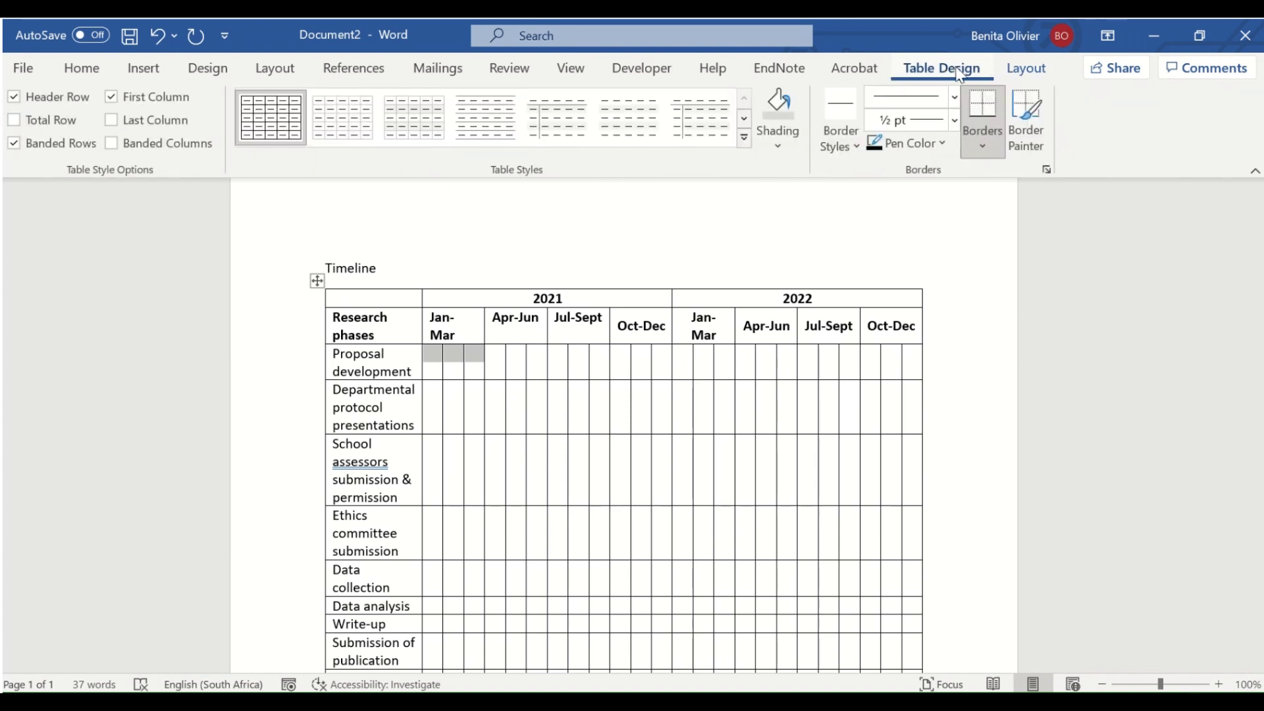
click(778, 148)
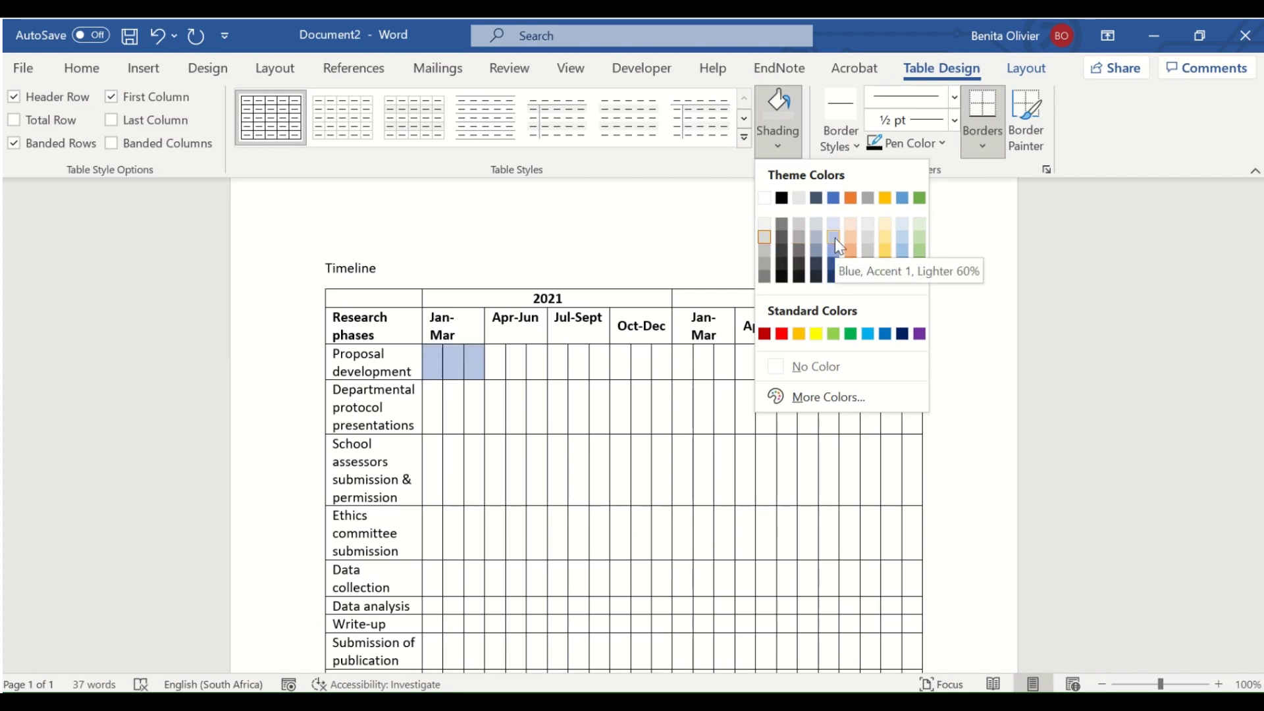
click(760, 242)
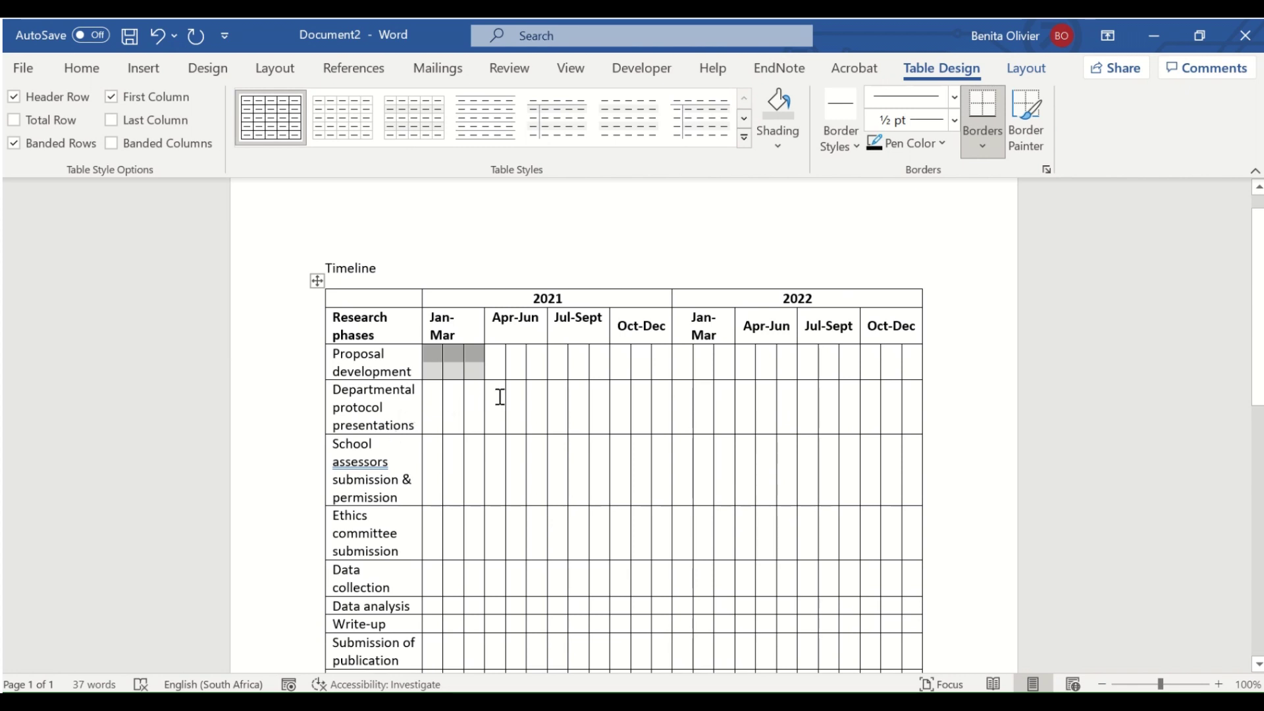
- Shade Departmental protocol presentations for April-May 2021 and both the School assessors and Ethics committee rows for June-July 2021 in the same light grey
drag(500, 397, 508, 395)
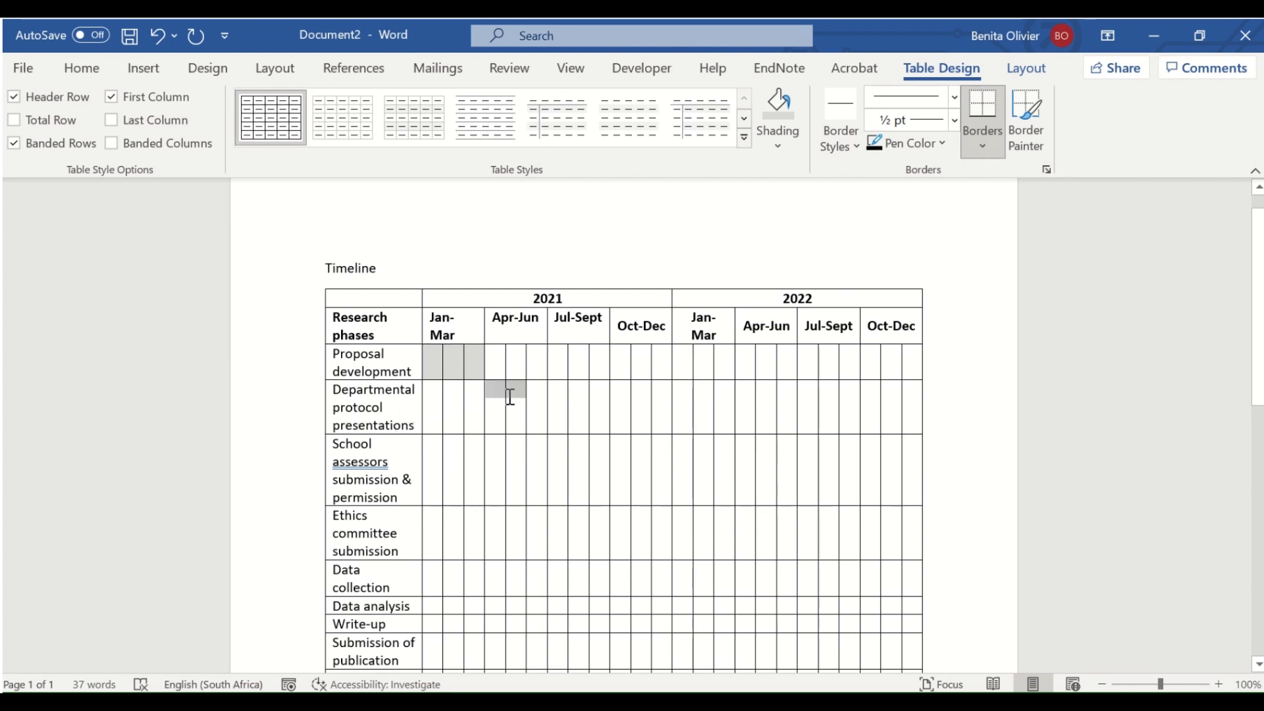
click(778, 105)
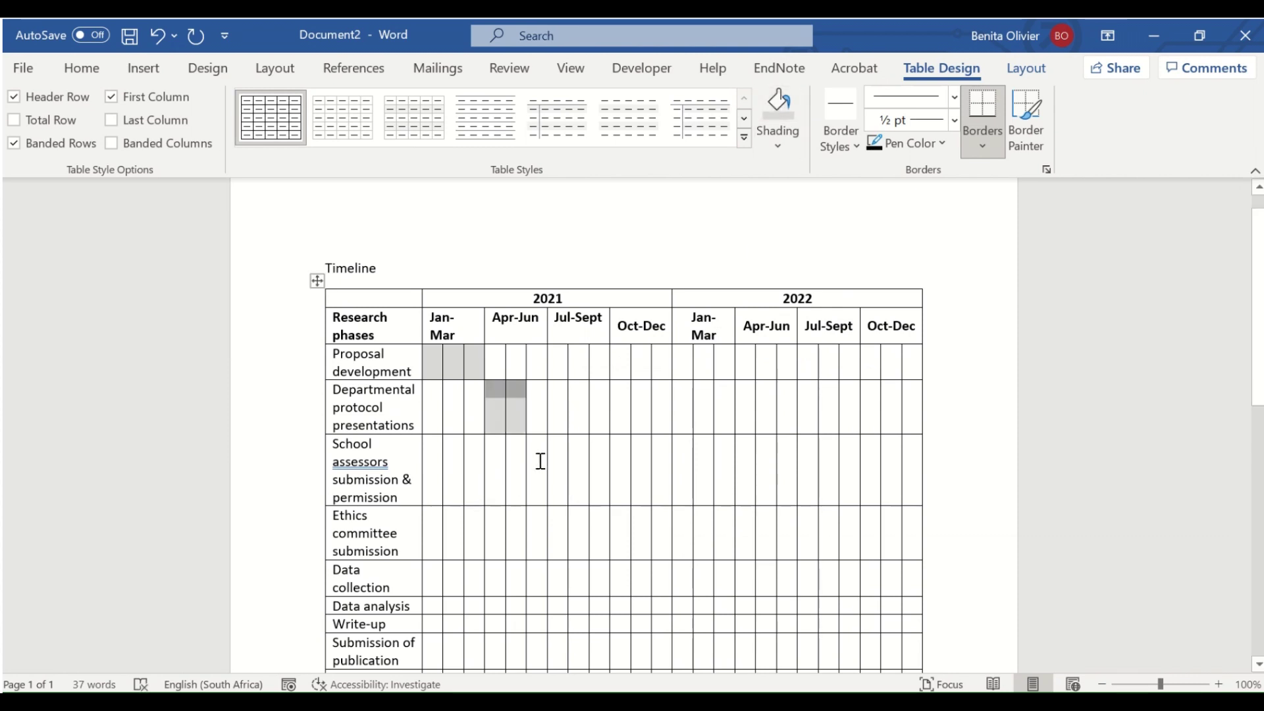
mouse_move(539, 461)
mouse_down()
mouse_move(559, 472)
mouse_move(559, 512)
mouse_up()
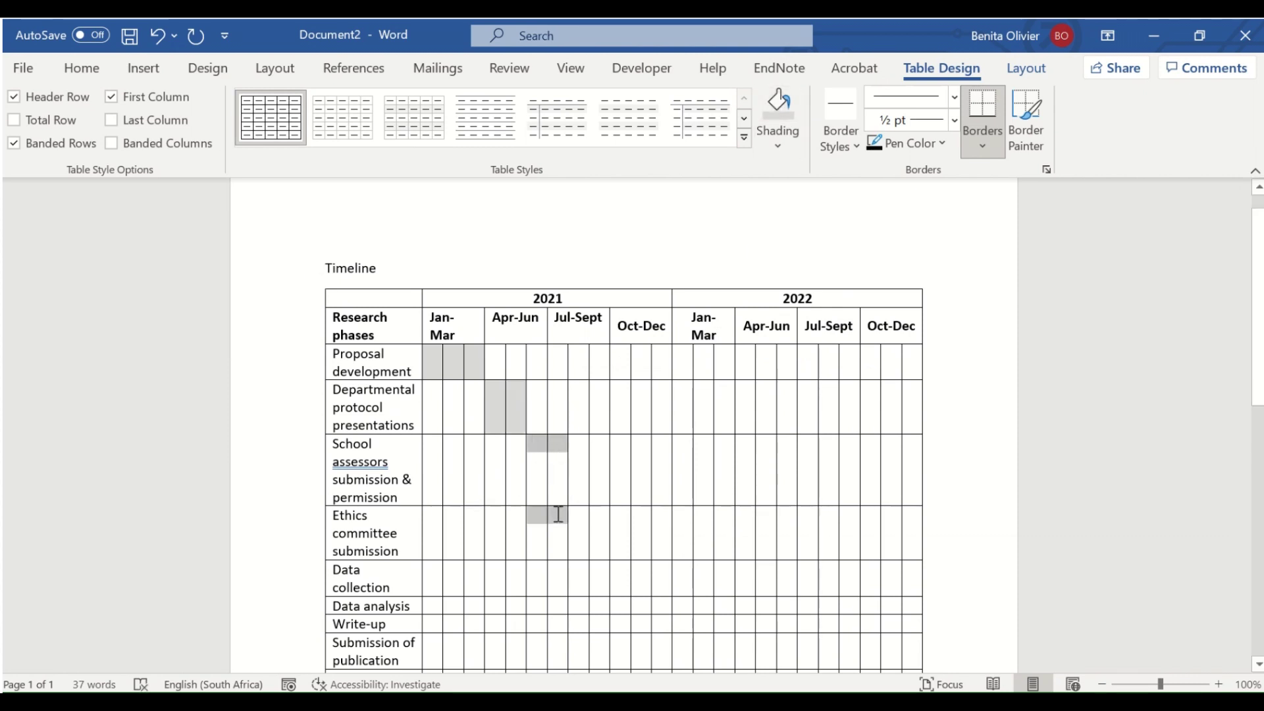
click(763, 129)
scroll(573, 487, down, 3)
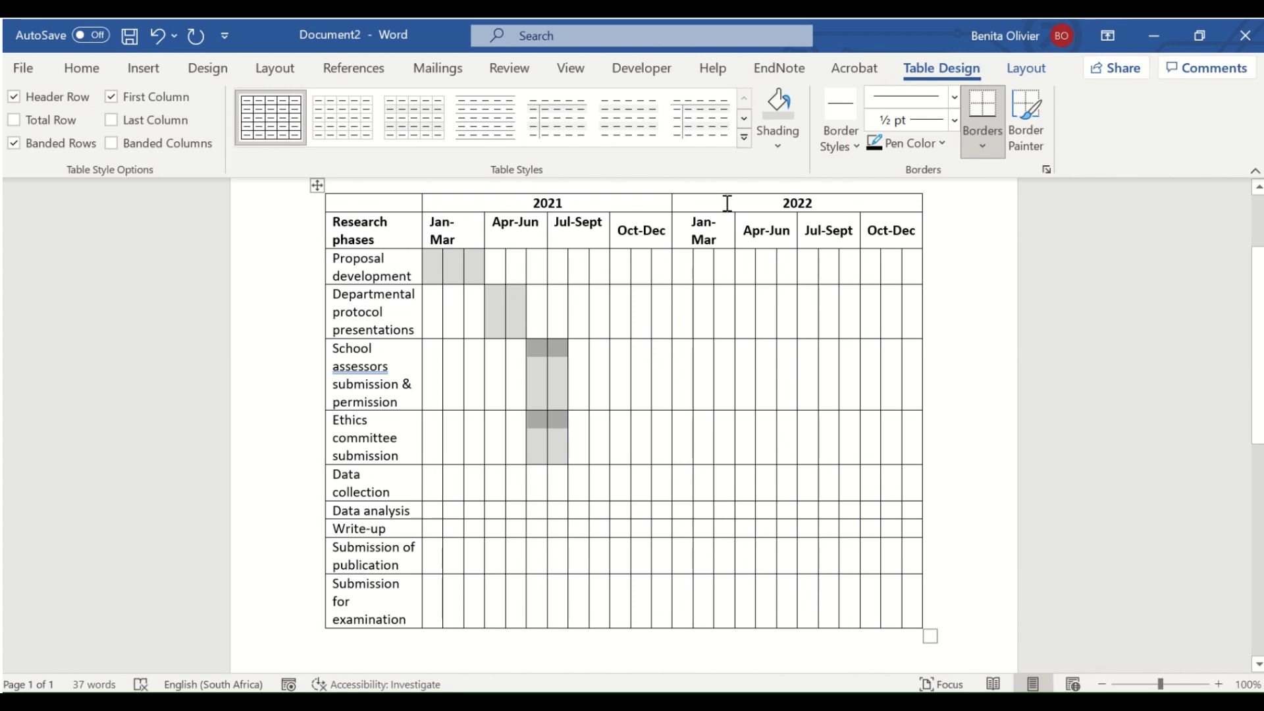
scroll(665, 438, up, 2)
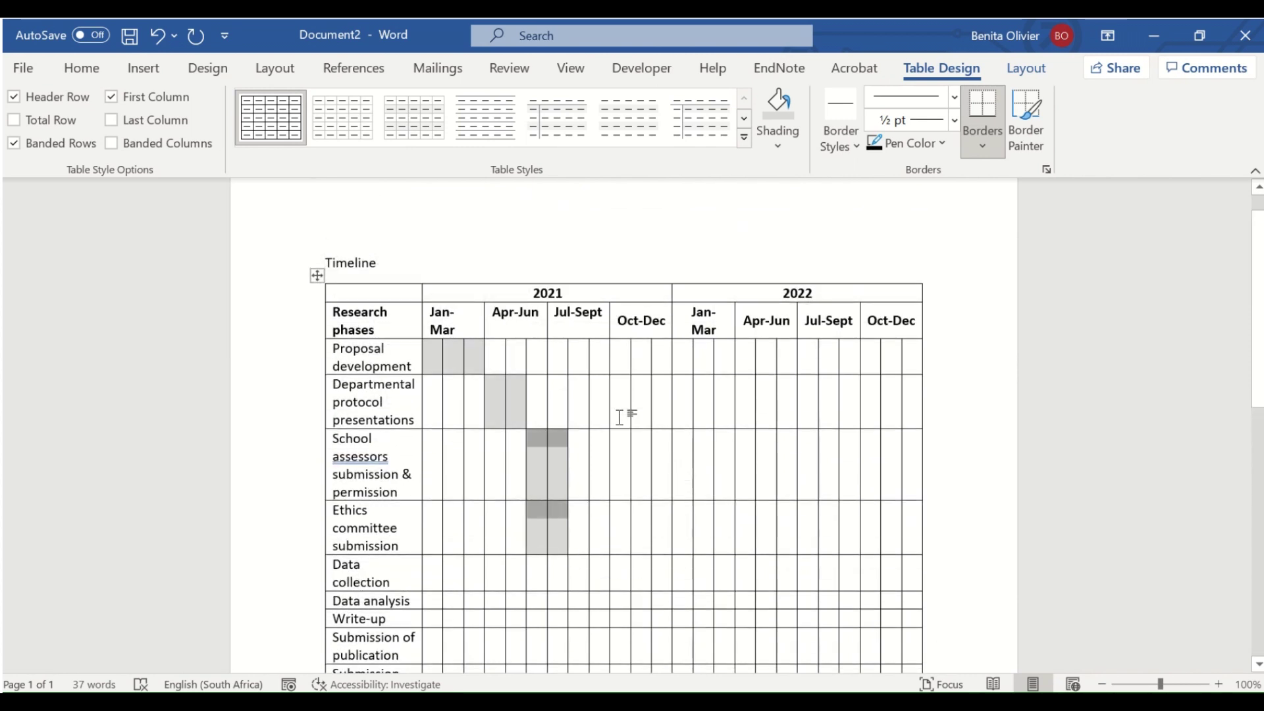
scroll(620, 416, down, 1)
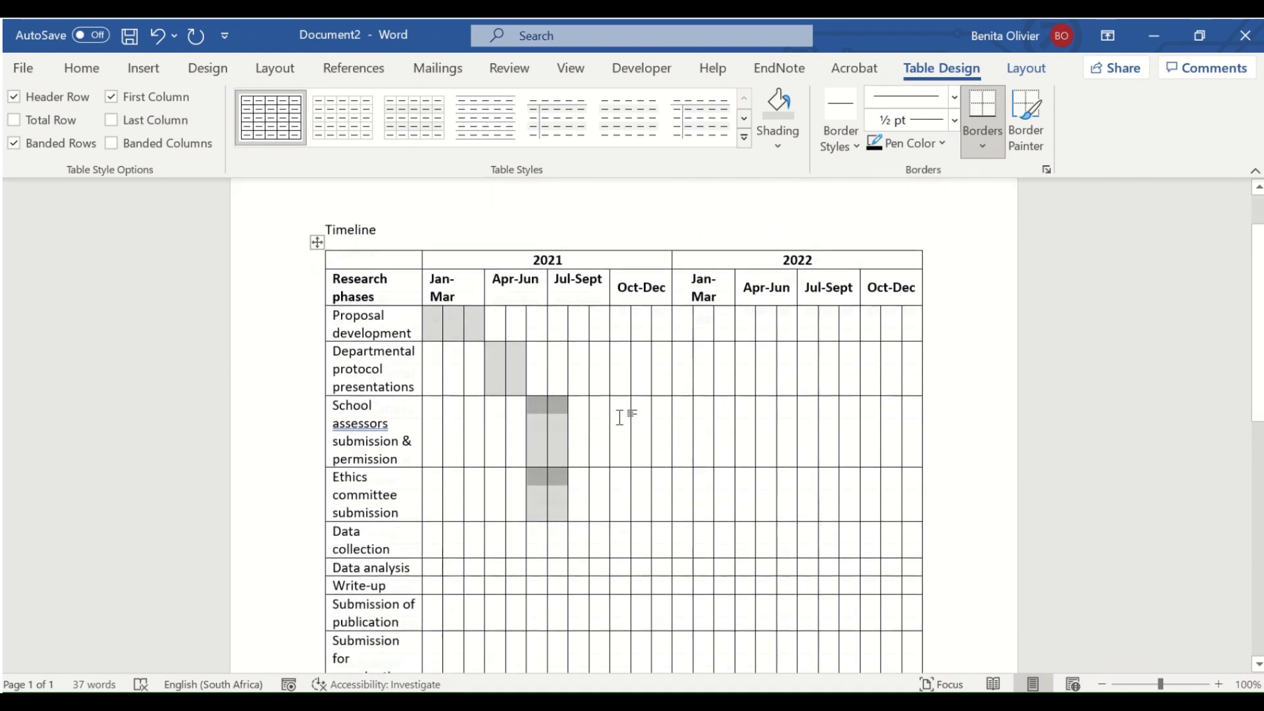